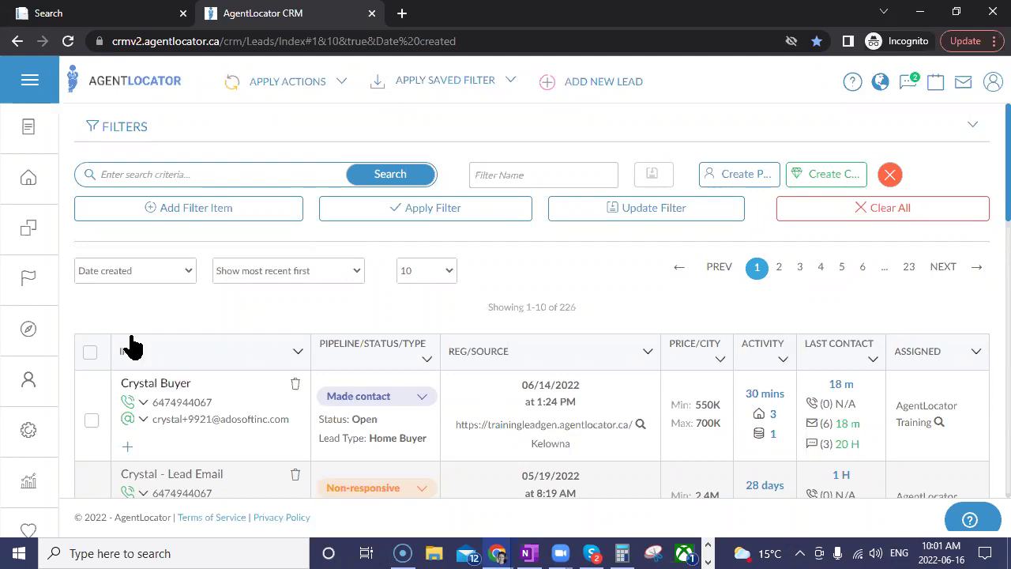
# Step: Expand the FILTERS panel above the 226-lead table to show fields like # of Calls and City
pyautogui.click(170, 208)
# Step: Search 'view' and add the 'Lead Viewed Property Three or More Times' filter condition
pyautogui.click(183, 212)
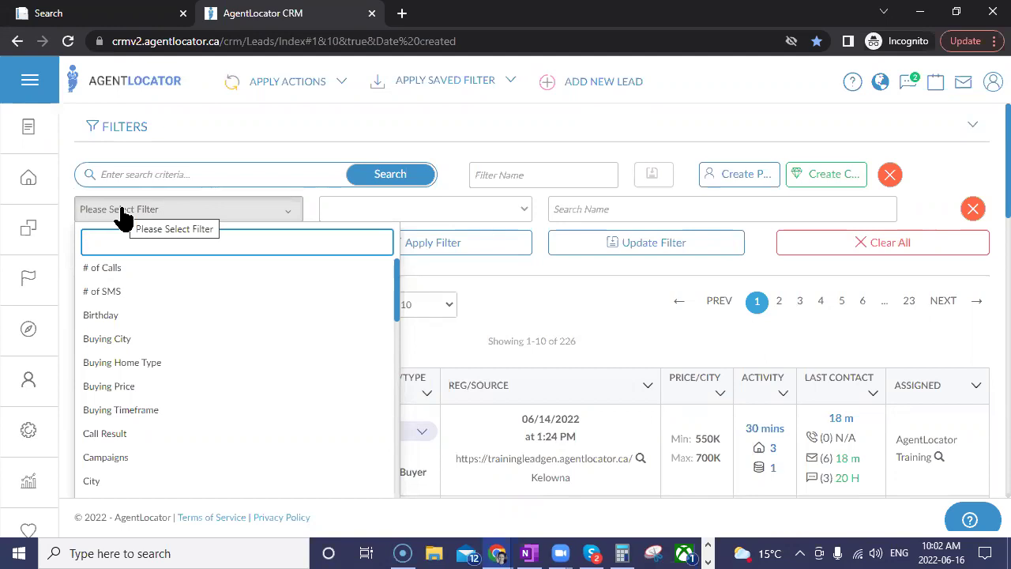
pyautogui.write('view')
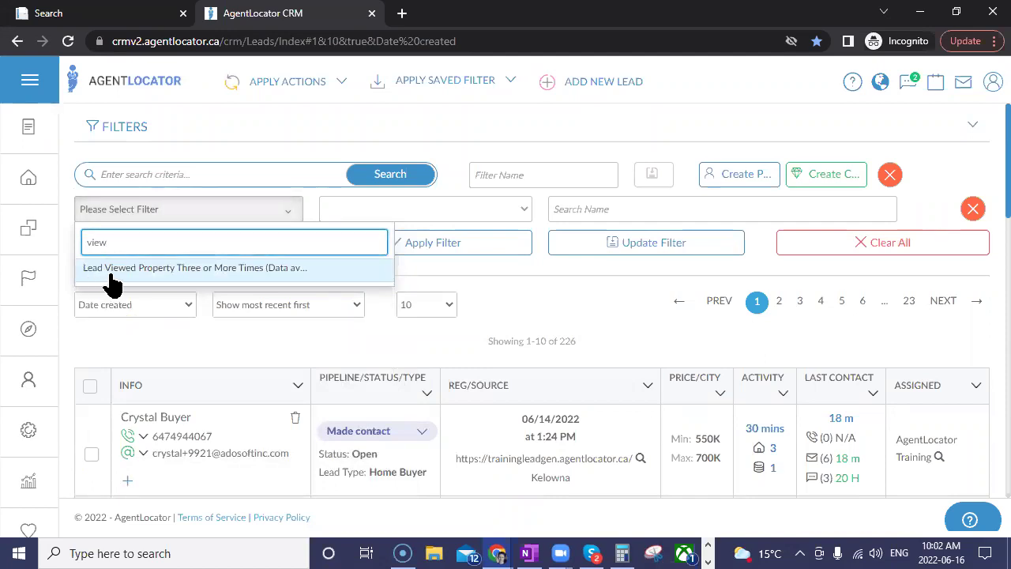
pyautogui.click(201, 270)
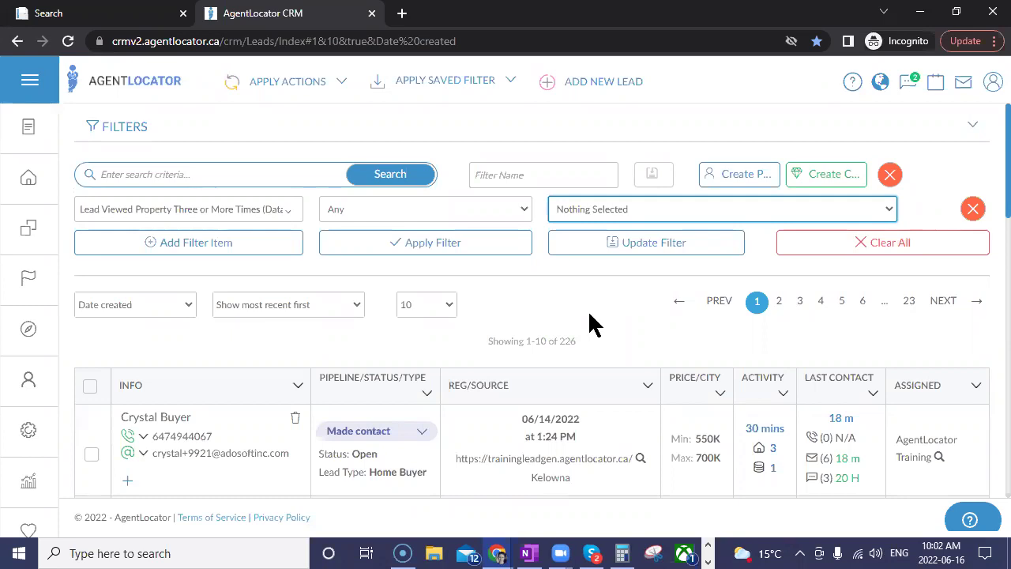
# Step: Set the filter's date to Today and apply it, narrowing 226 leads to 1
pyautogui.click(582, 213)
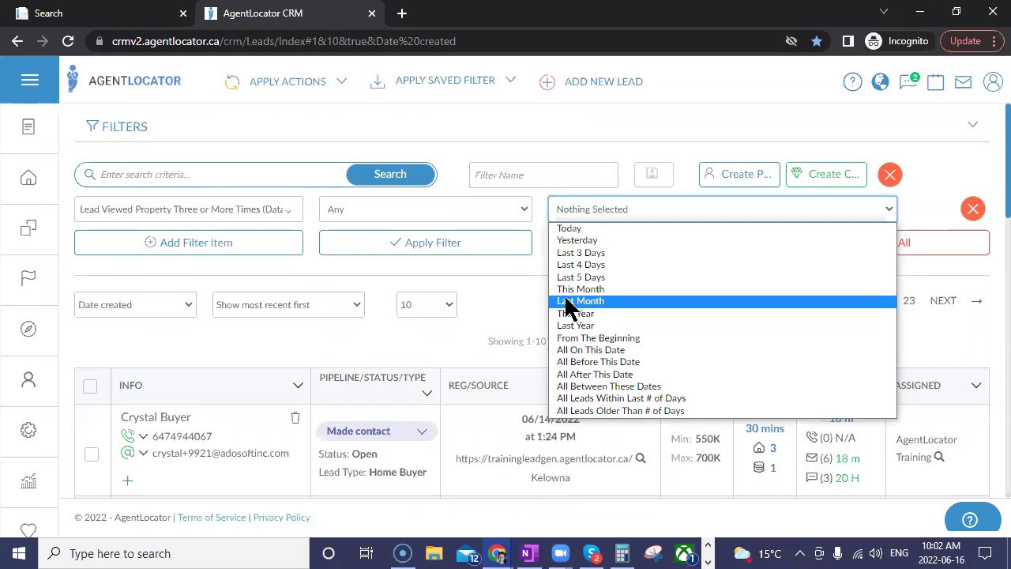
pyautogui.click(583, 231)
pyautogui.click(480, 251)
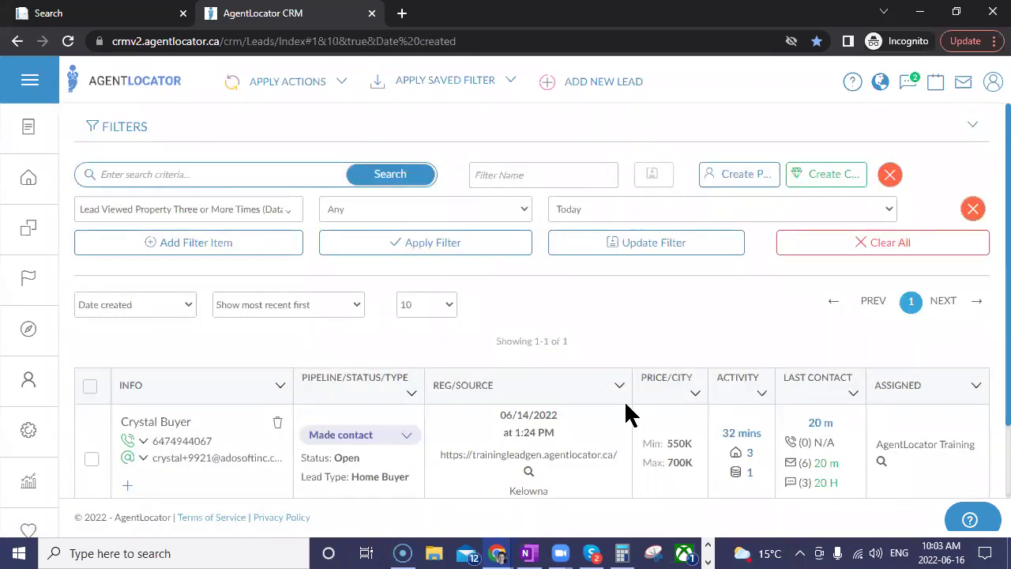
pyautogui.scroll(-2, 624, 413)
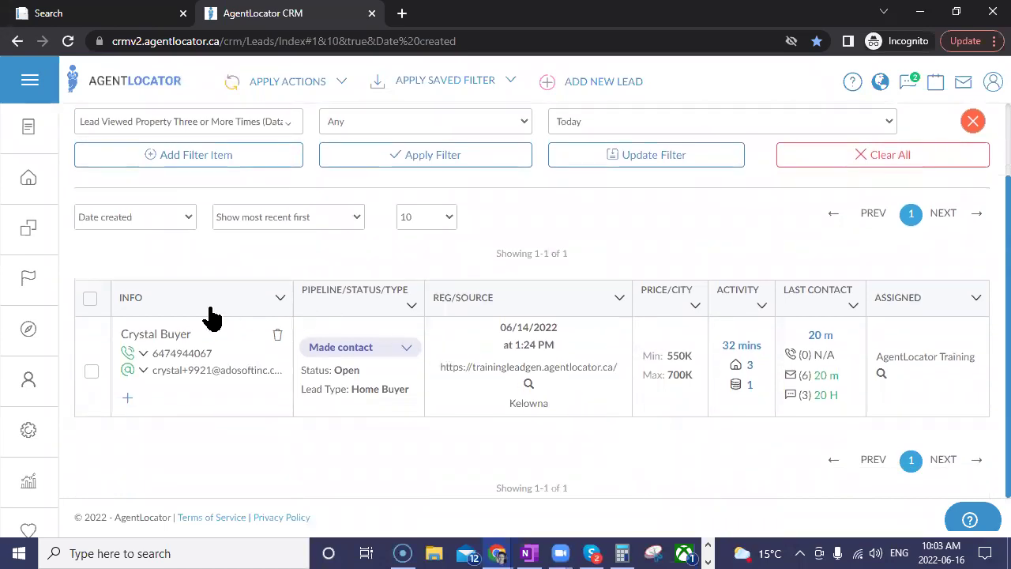
pyautogui.click(155, 335)
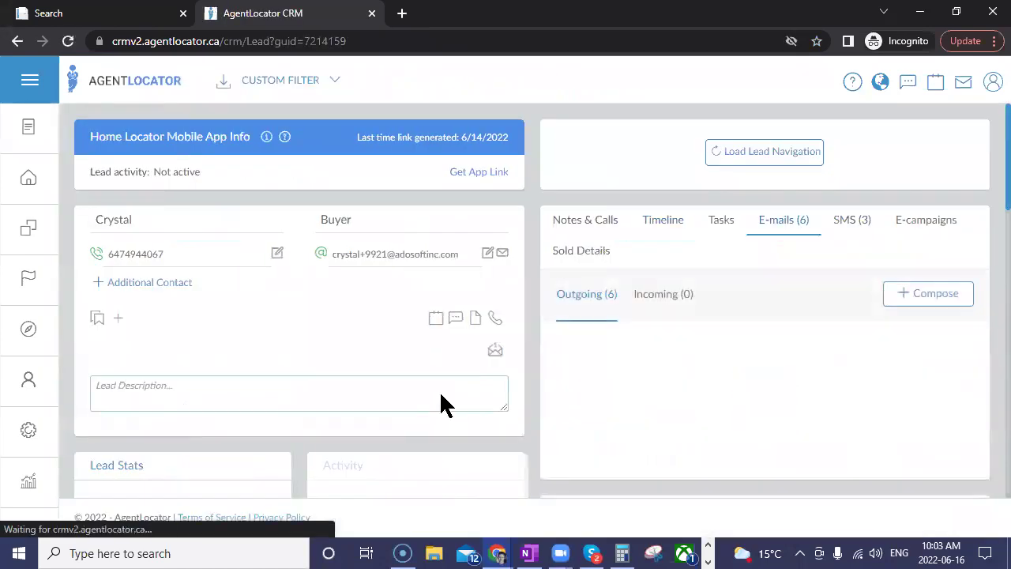
pyautogui.scroll(-5, 442, 402)
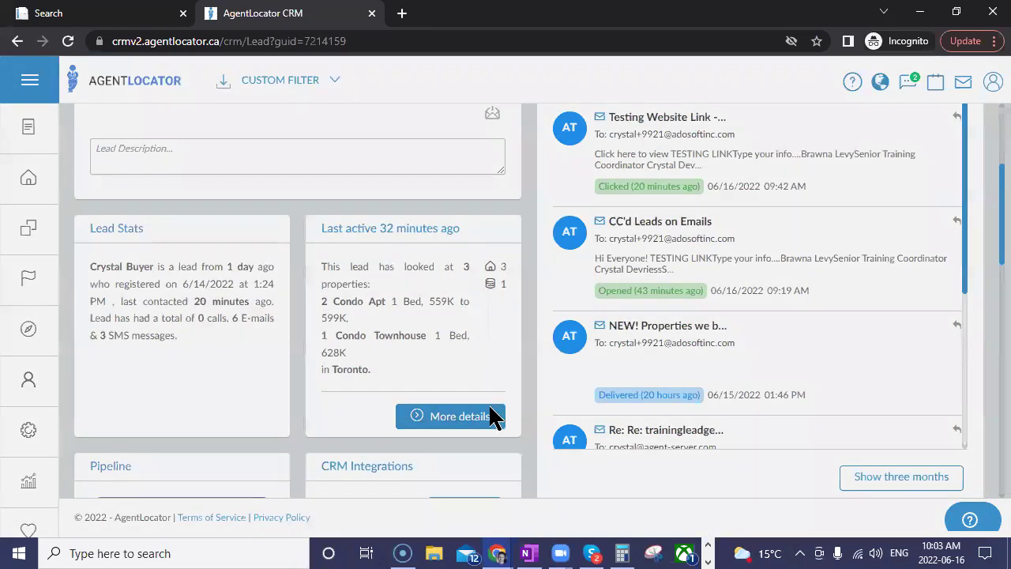
pyautogui.click(490, 417)
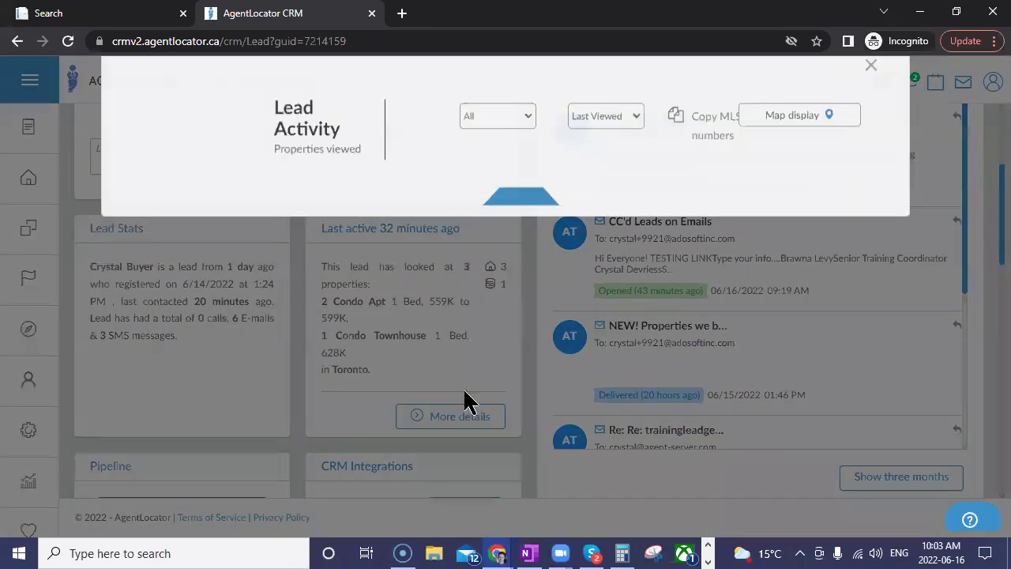
pyautogui.scroll(-1, 483, 395)
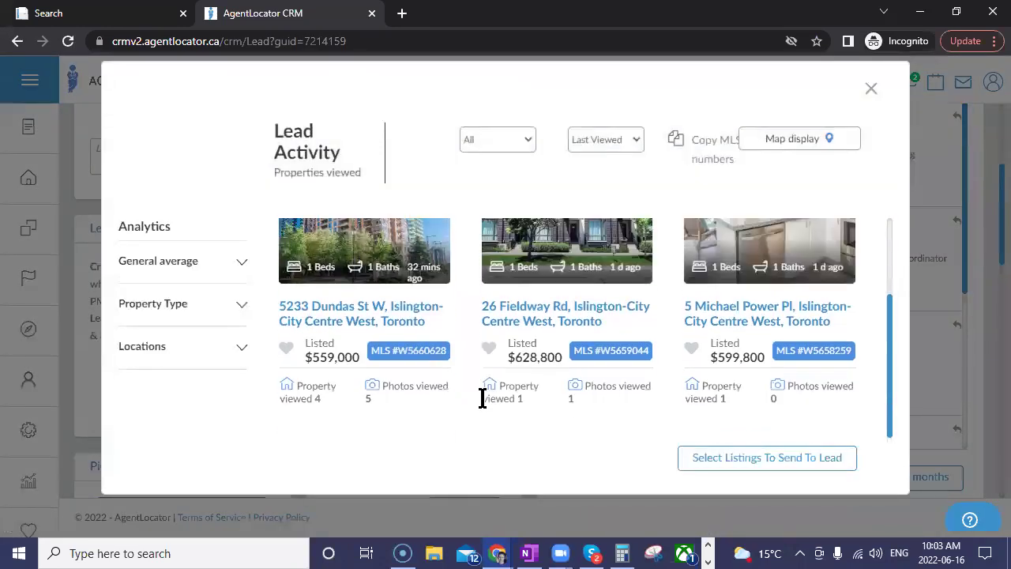
pyautogui.moveTo(323, 408); pyautogui.dragTo(324, 421)
pyautogui.click(319, 407)
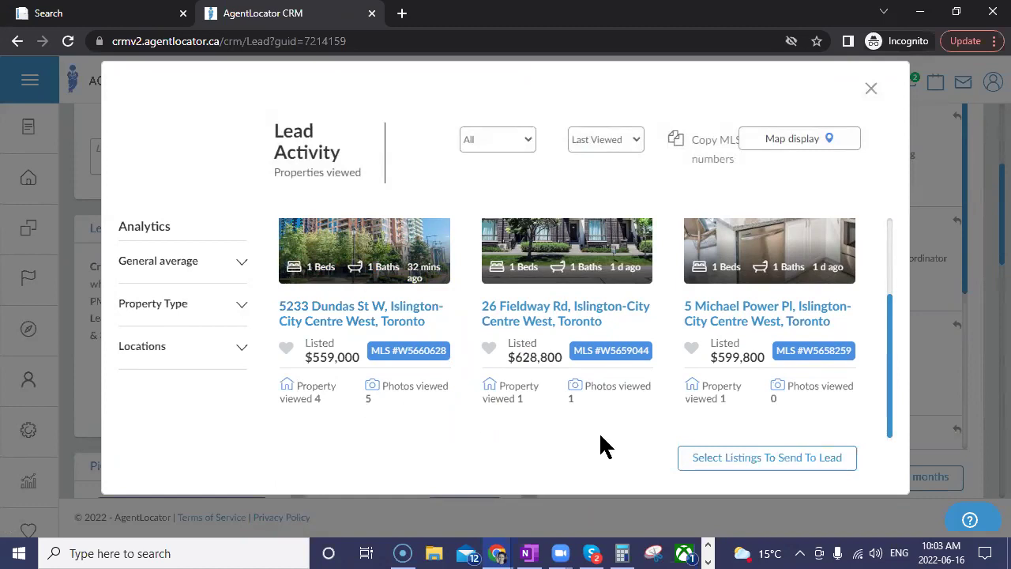
pyautogui.click(729, 460)
pyautogui.click(359, 265)
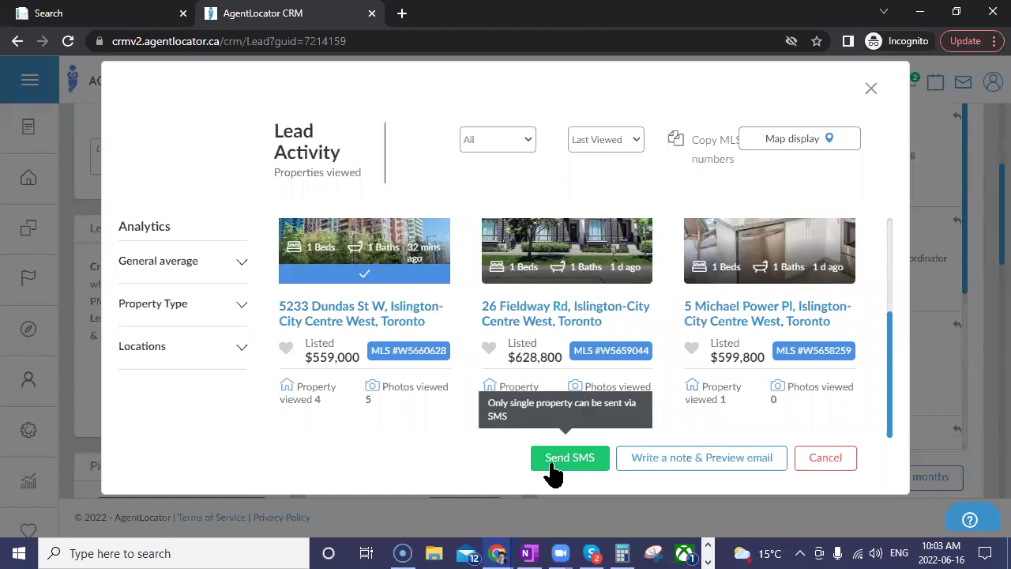
pyautogui.click(678, 468)
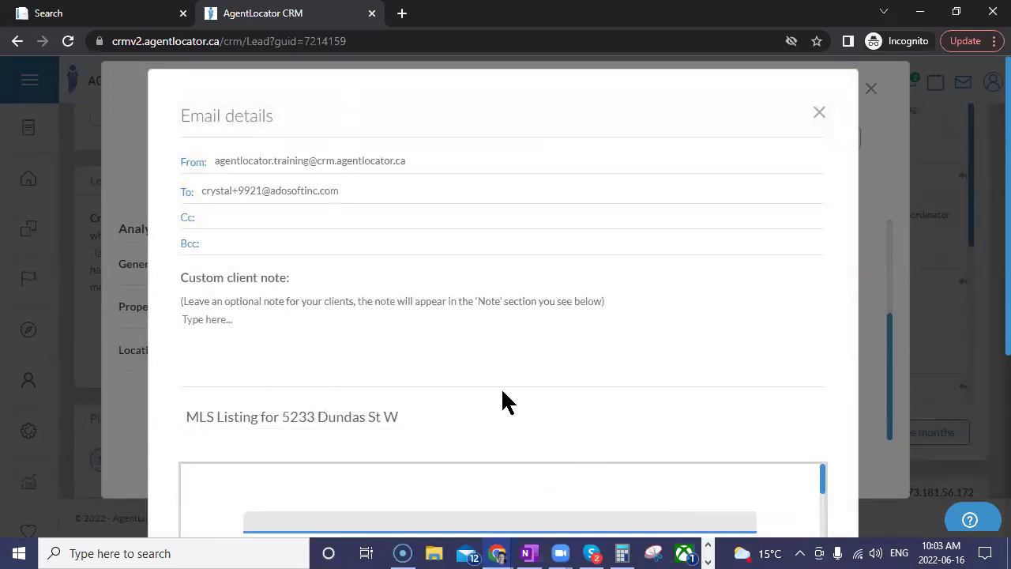
pyautogui.scroll(-1, 588, 425)
pyautogui.scroll(-2, 588, 427)
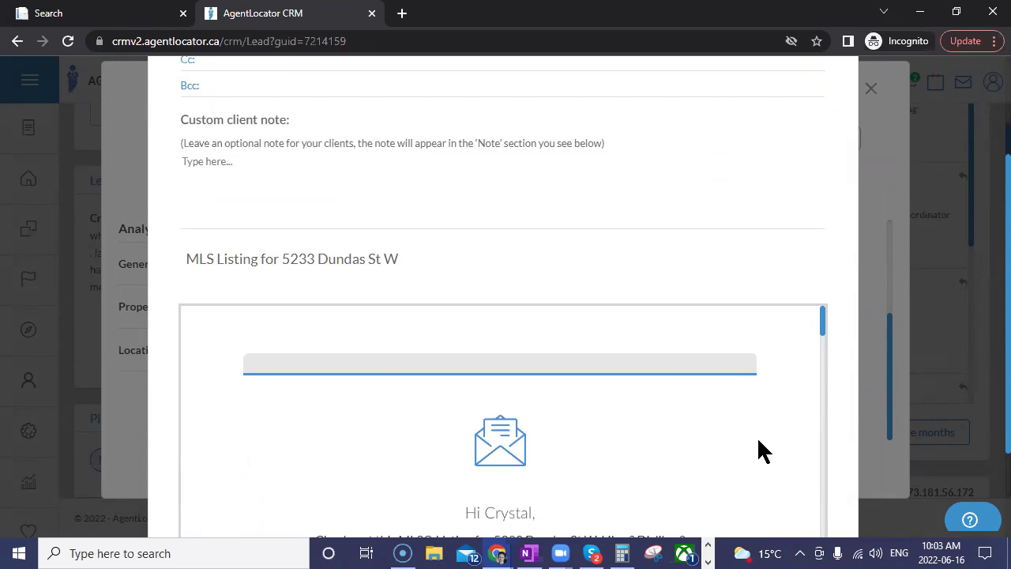
pyautogui.scroll(-3, 759, 443)
pyautogui.scroll(-5, 764, 424)
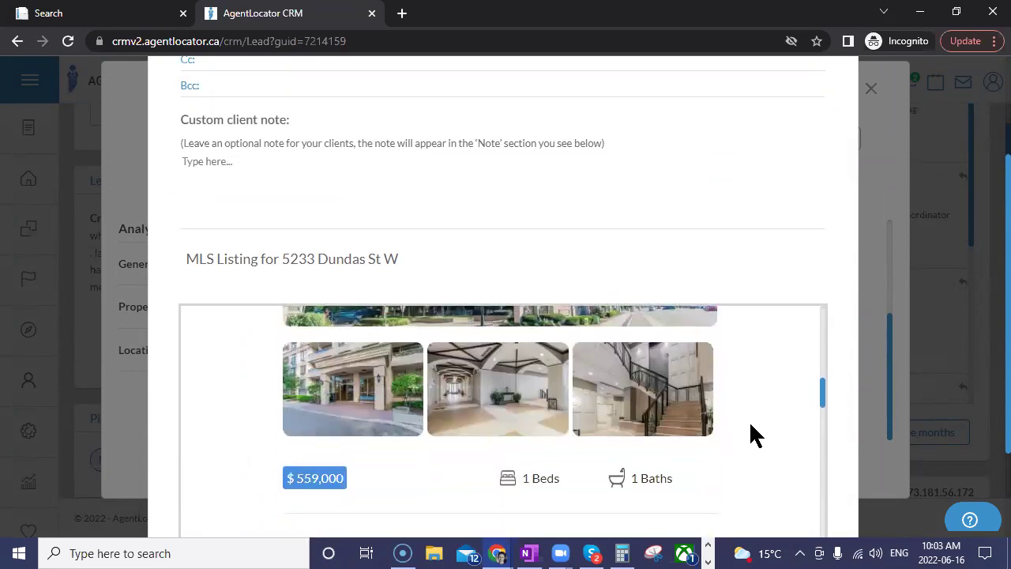
pyautogui.scroll(-8, 750, 424)
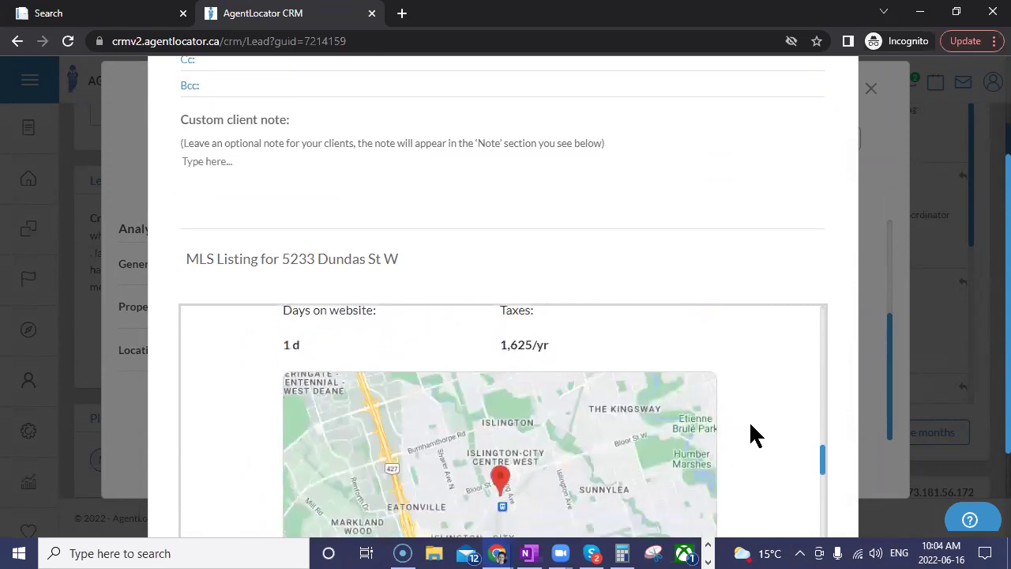
pyautogui.scroll(-5, 750, 424)
pyautogui.scroll(8, 751, 426)
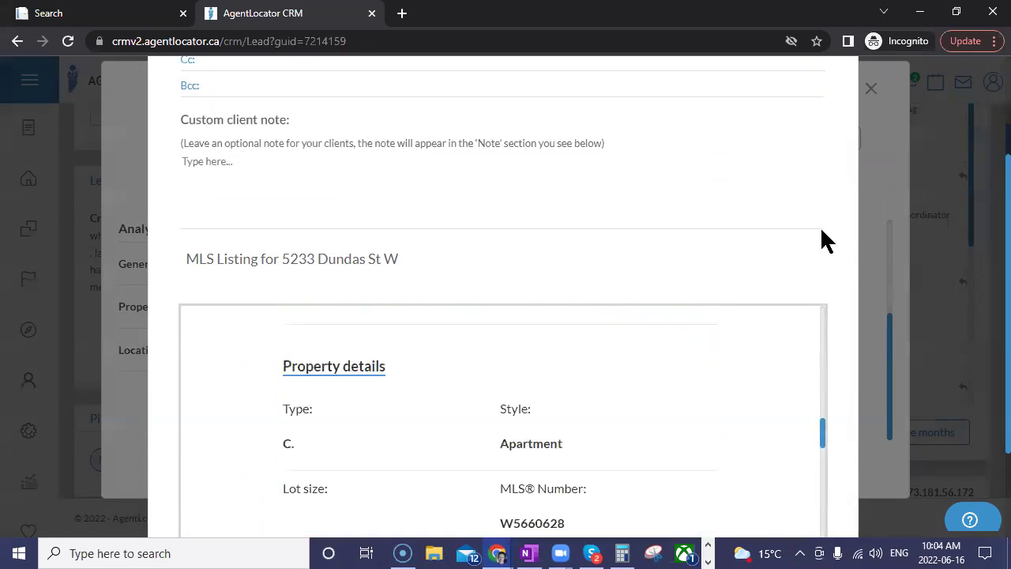
pyautogui.scroll(3, 822, 237)
pyautogui.click(820, 117)
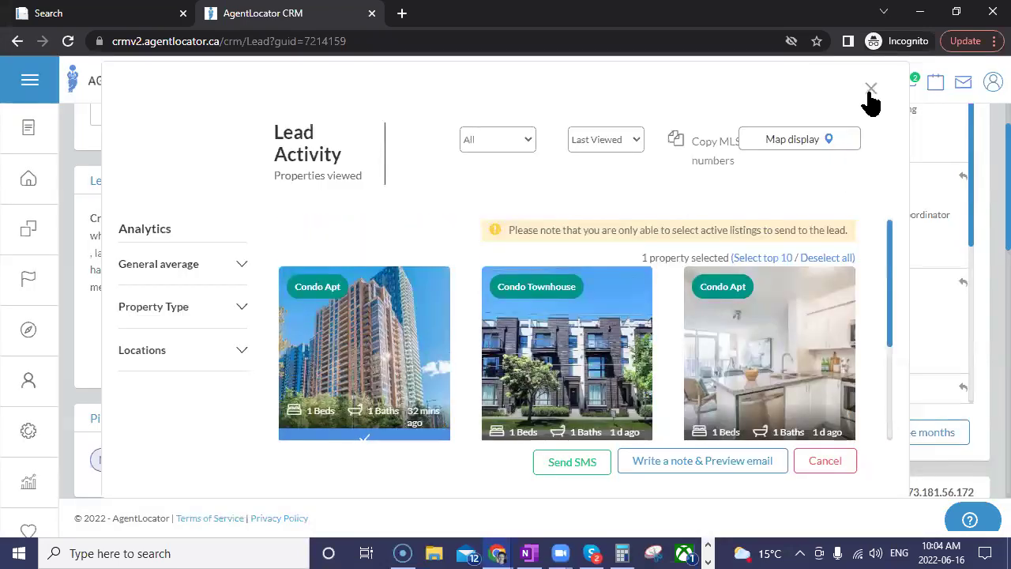
# Step: Close Lead Activity, then start a new e-mail to the lead and discard it
pyautogui.click(871, 89)
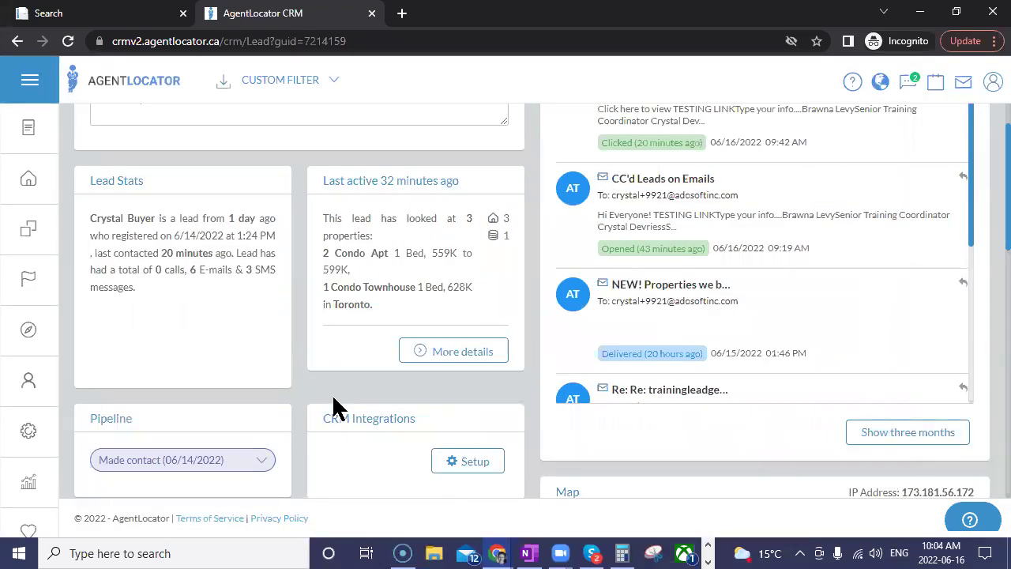
pyautogui.scroll(3, 446, 433)
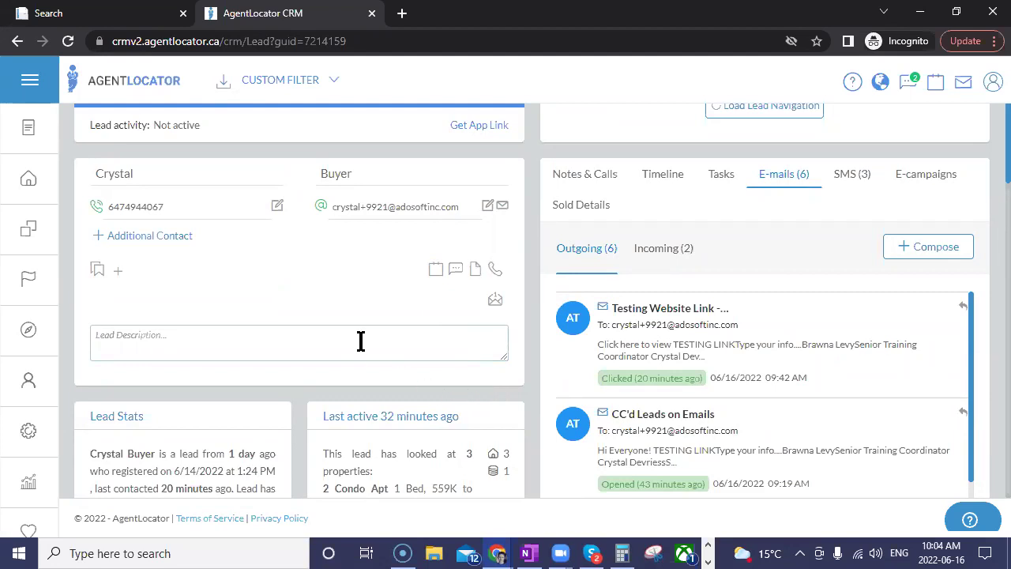
pyautogui.click(376, 207)
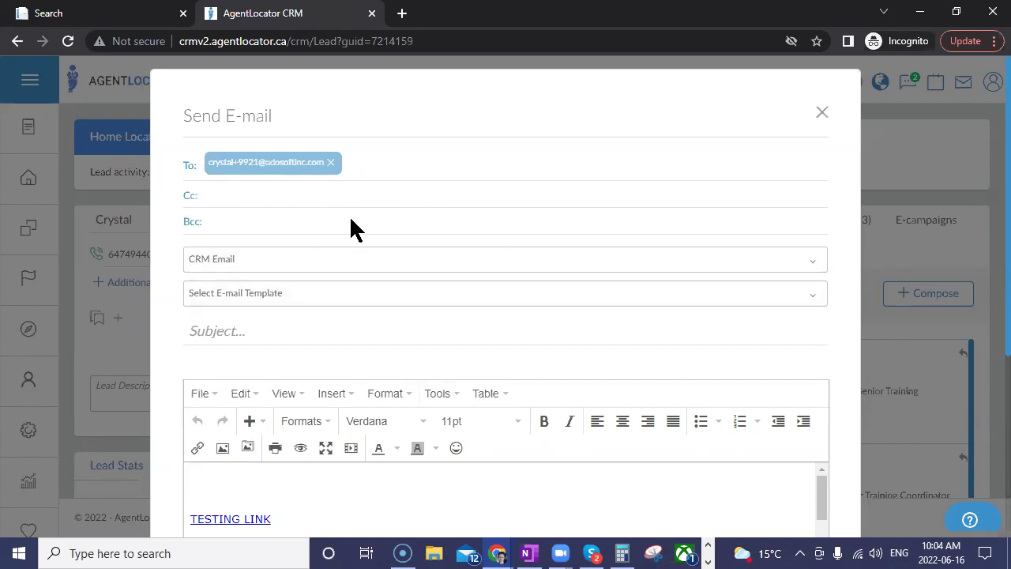
pyautogui.click(821, 114)
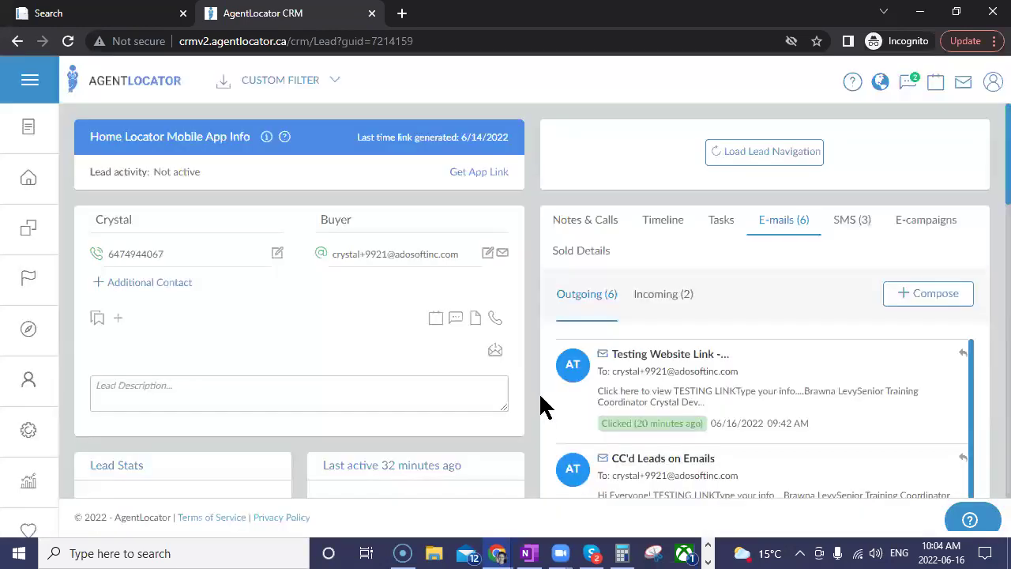
# Step: View and close the 'Testing Website Link' and 'CC'd Leads on Emails' messages
pyautogui.click(664, 398)
pyautogui.scroll(-5, 551, 421)
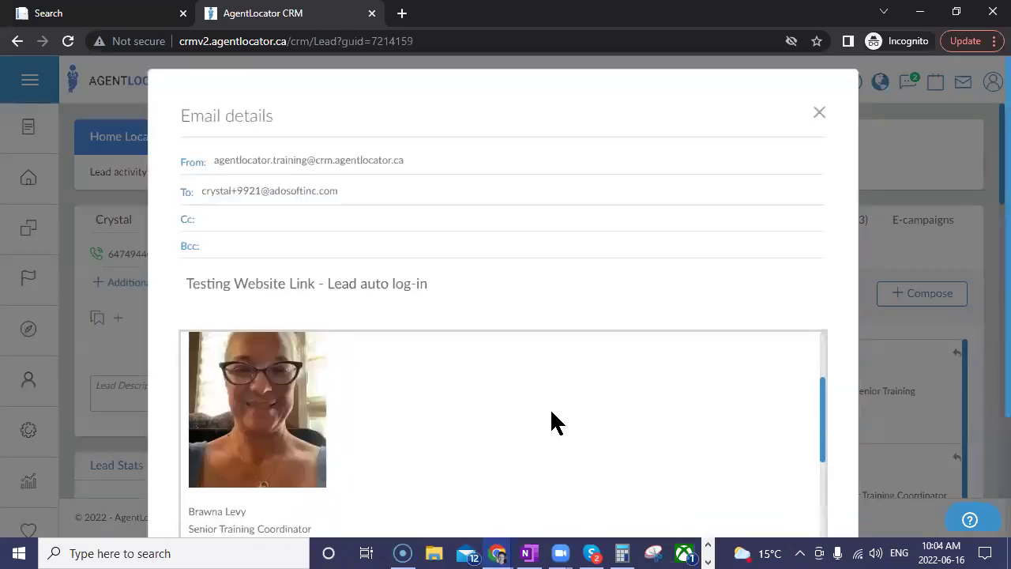
pyautogui.click(819, 113)
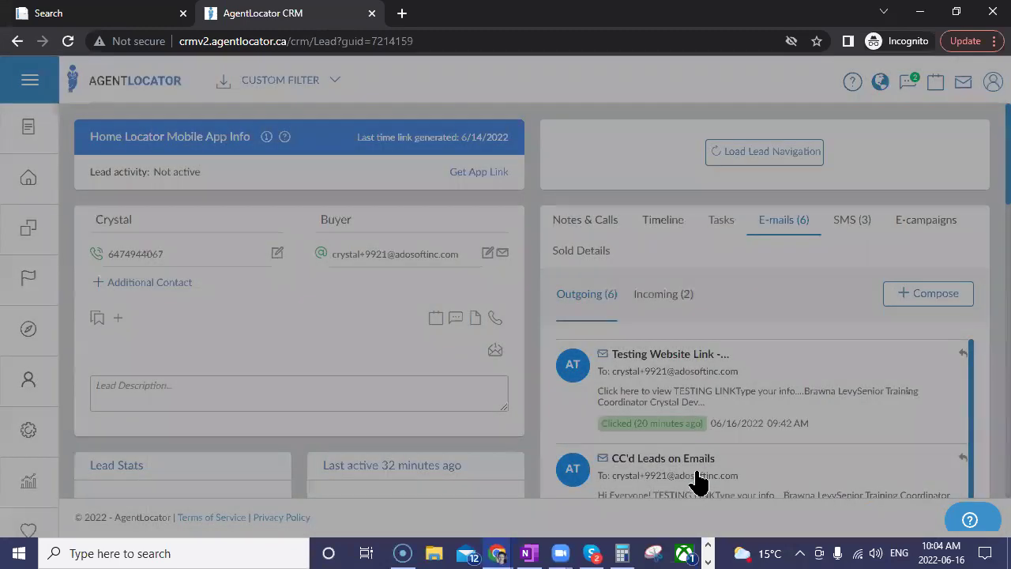
pyautogui.scroll(-3, 691, 478)
pyautogui.click(740, 451)
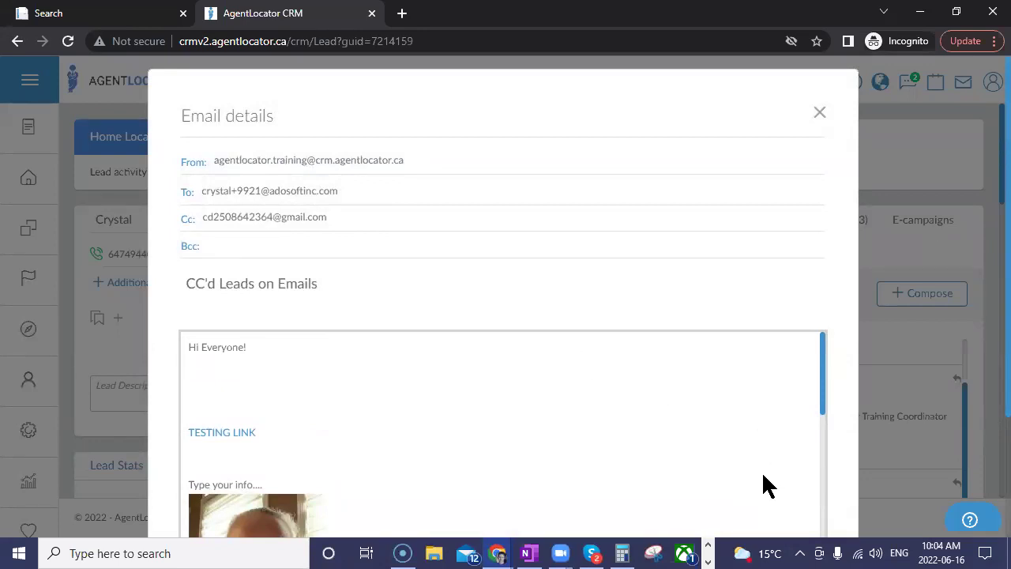
pyautogui.click(879, 128)
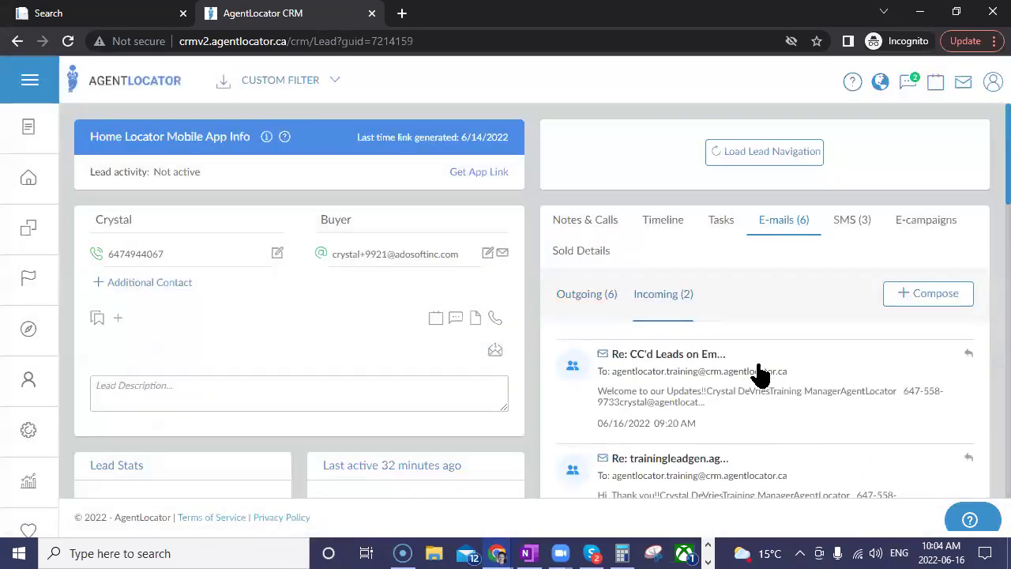
pyautogui.click(671, 388)
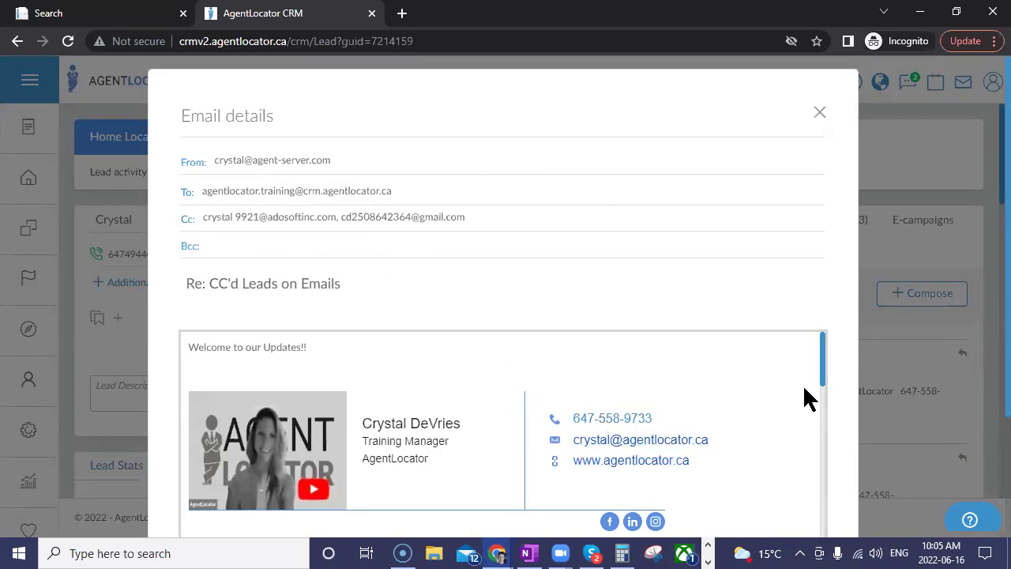
pyautogui.scroll(-3, 804, 397)
pyautogui.scroll(-2, 850, 394)
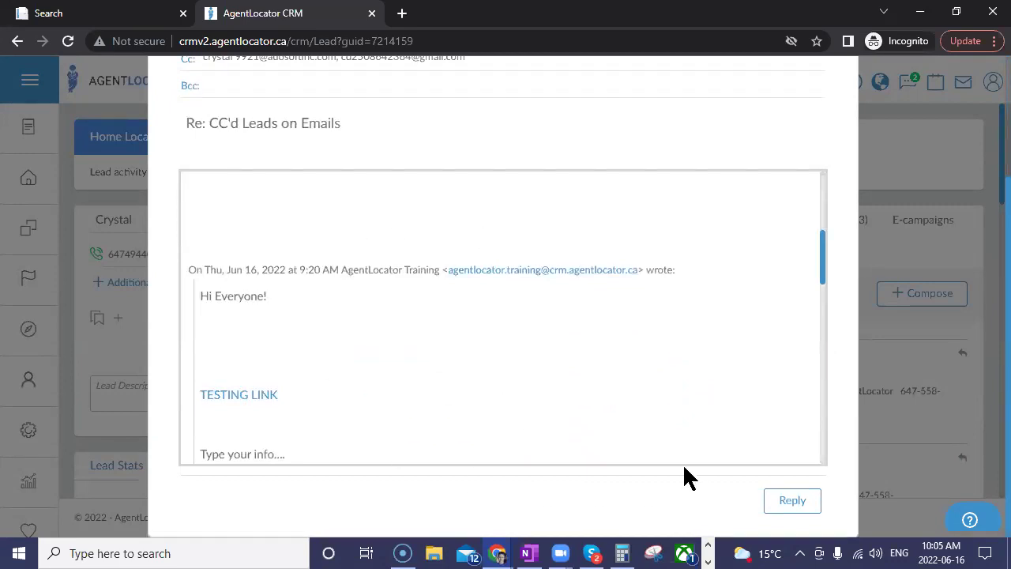
pyautogui.click(796, 504)
pyautogui.scroll(2, 530, 375)
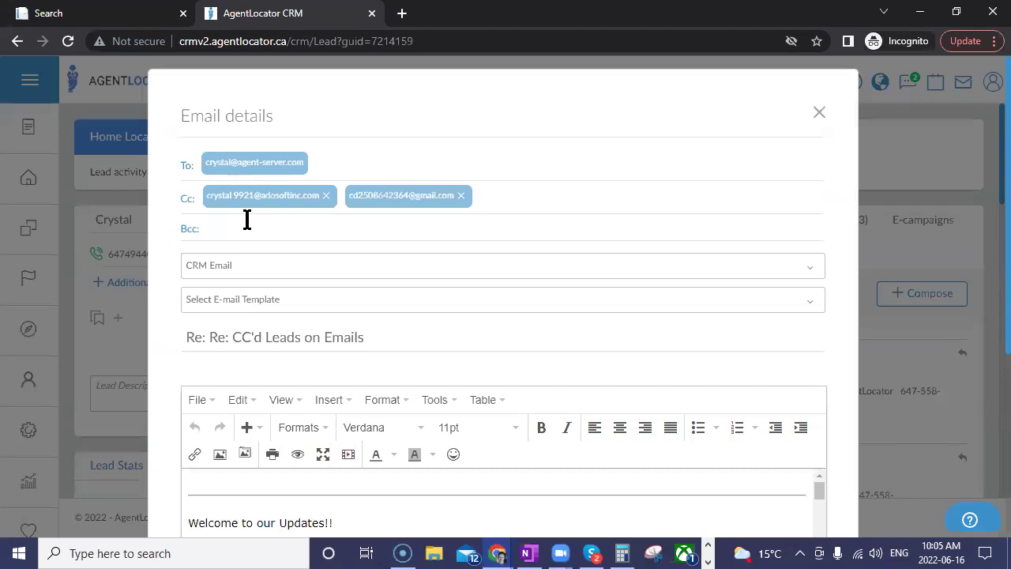
pyautogui.click(326, 195)
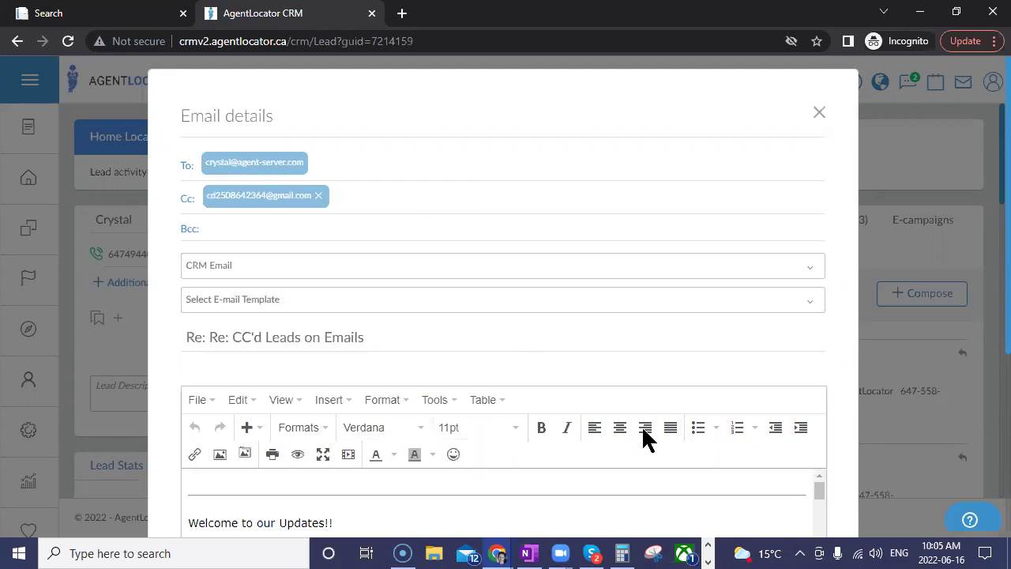
pyautogui.click(819, 112)
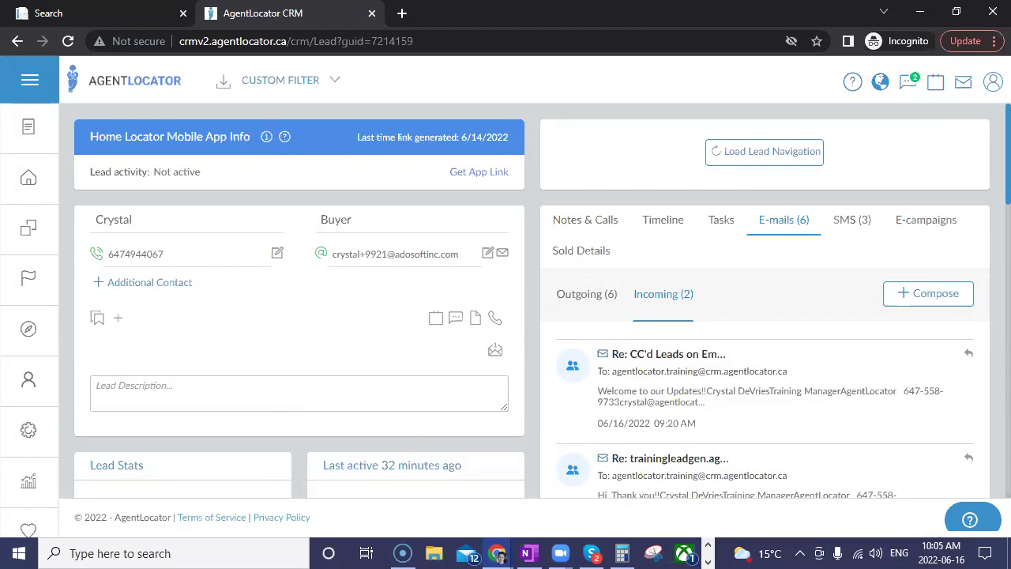
# Step: Visit the campaign templates overview from settings, then return to the one-lead filtered list
pyautogui.click(32, 442)
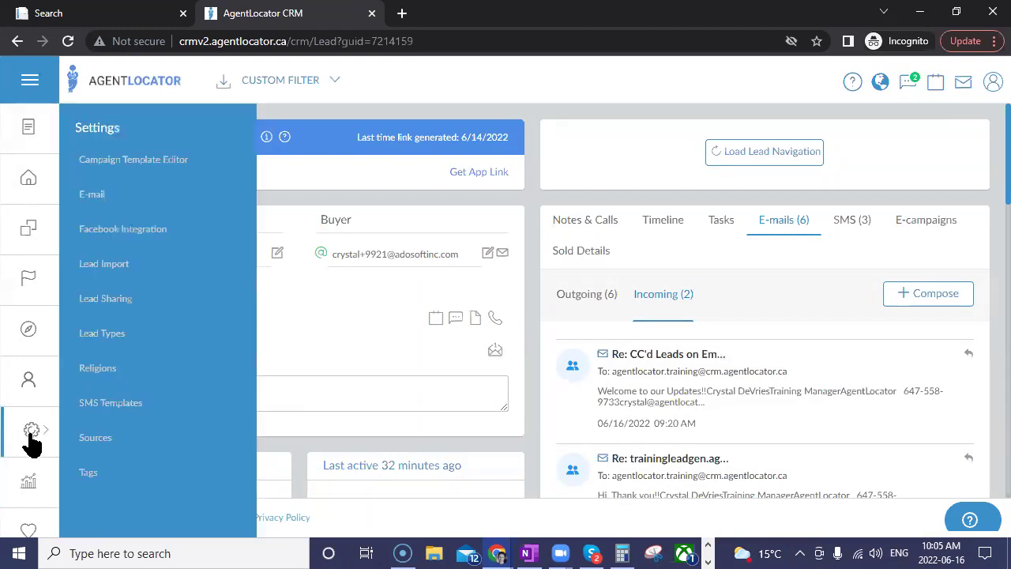
pyautogui.click(127, 162)
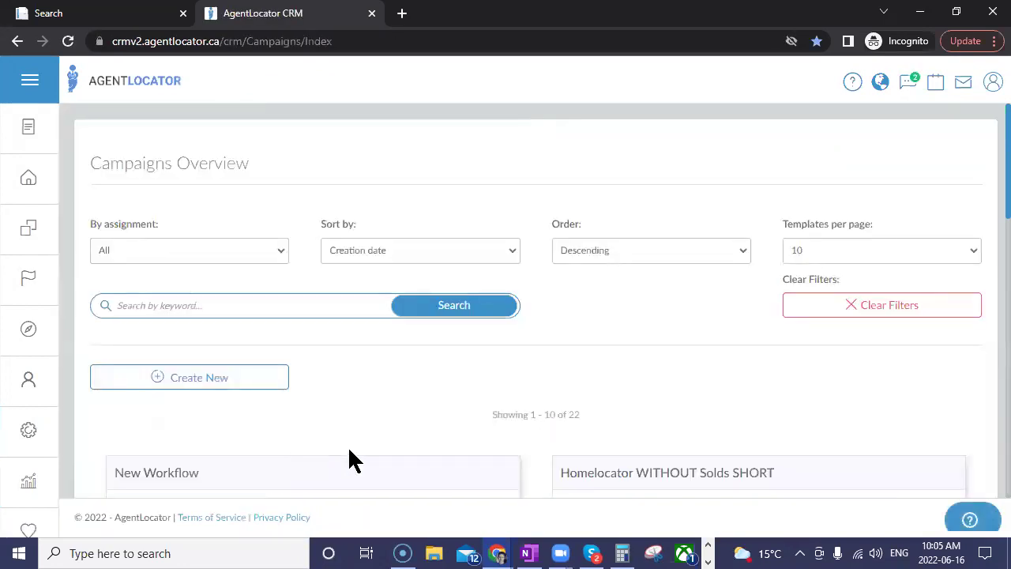
pyautogui.scroll(-2, 434, 407)
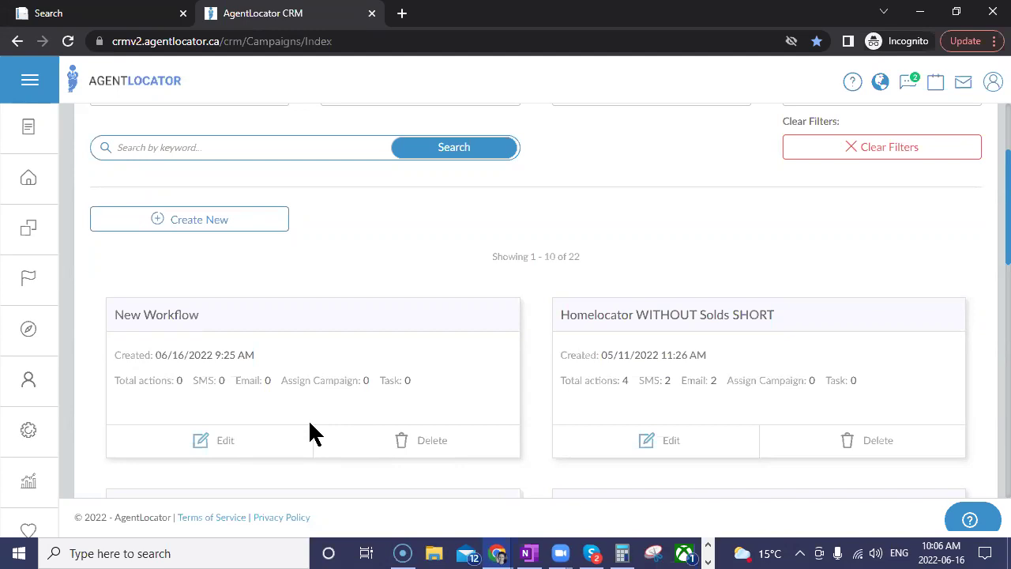
pyautogui.click(33, 169)
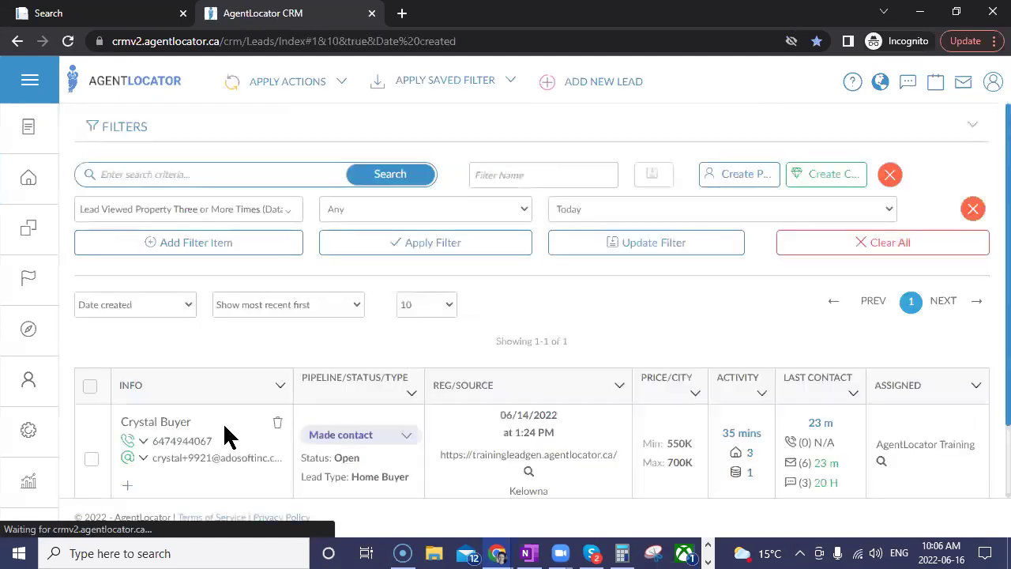
# Step: Open the test buyer lead's record, check its Agents section, and bring up Settings
pyautogui.click(162, 426)
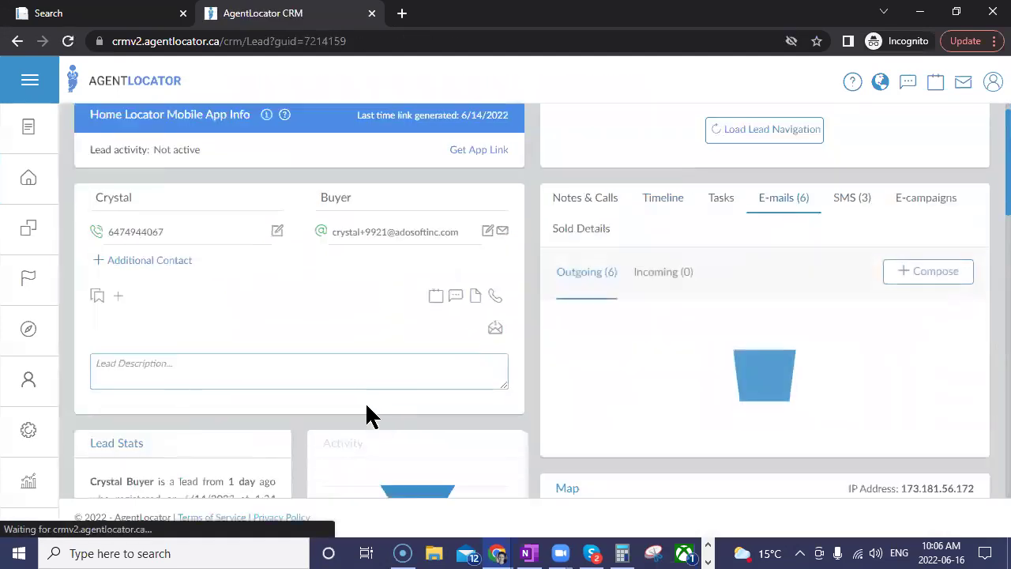
pyautogui.scroll(-4, 369, 415)
pyautogui.scroll(-10, 338, 392)
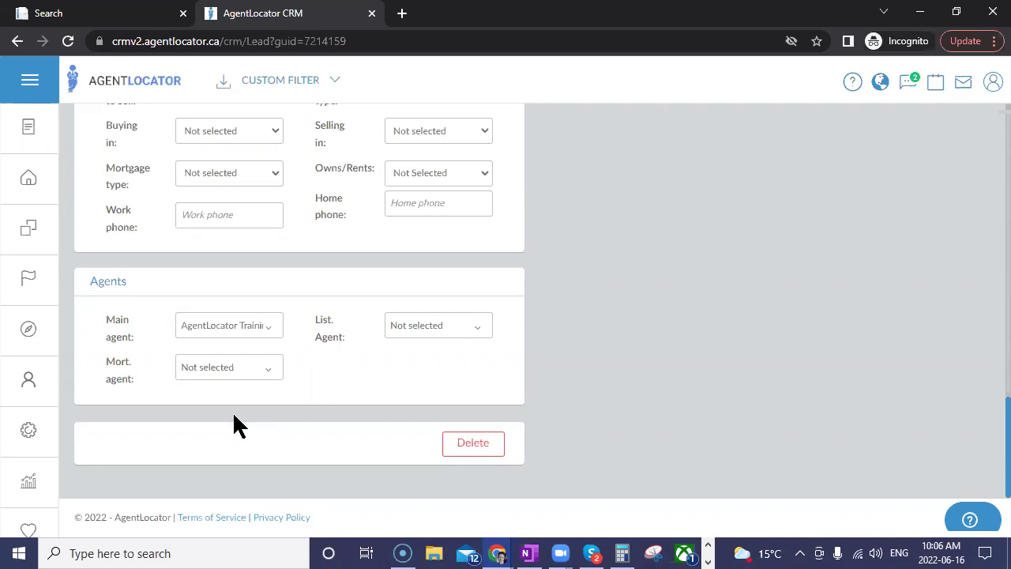
pyautogui.click(39, 438)
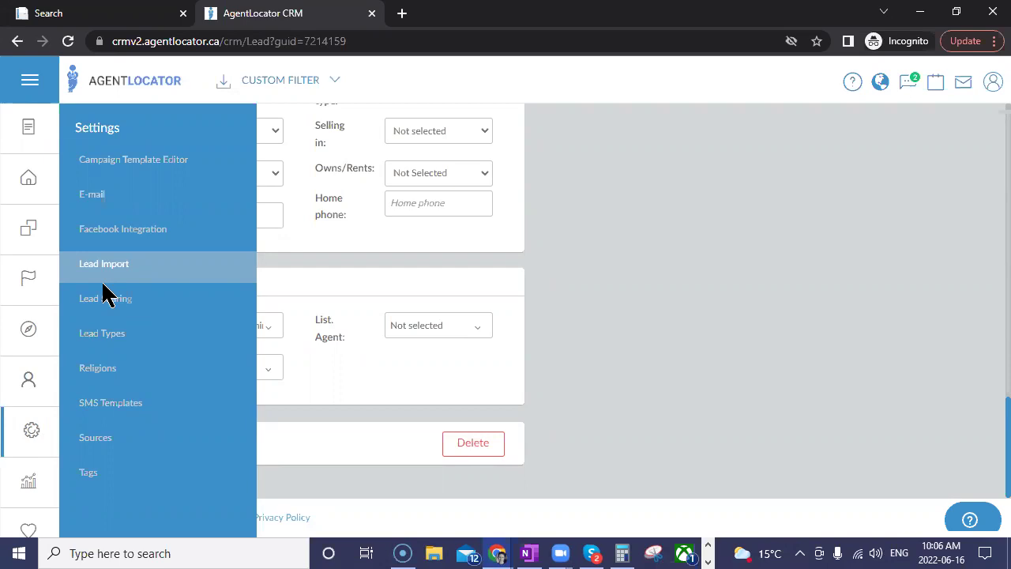
# Step: Open the New Workflow campaign for editing in the Campaign Template Editor
pyautogui.click(118, 162)
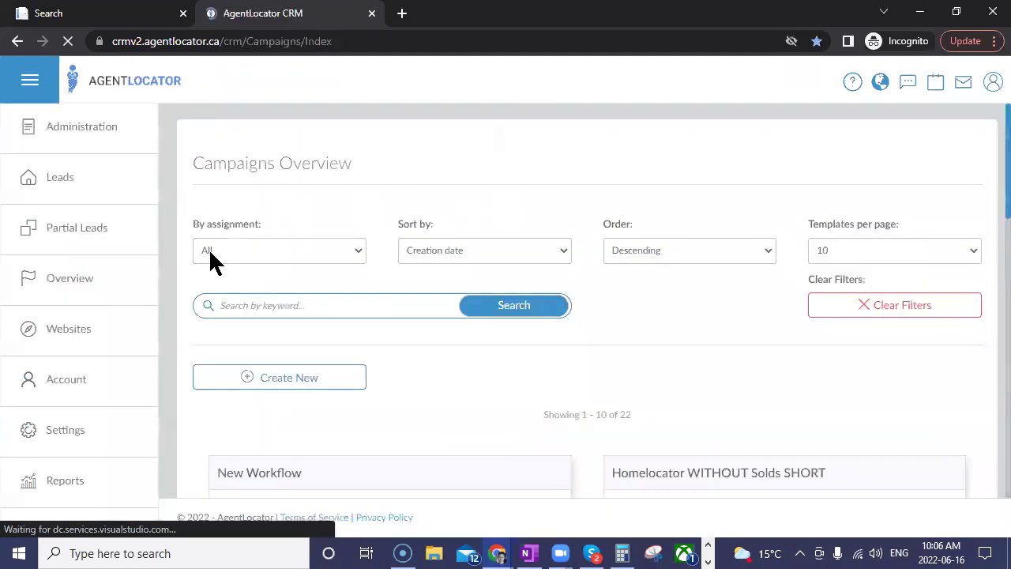
pyautogui.scroll(-3, 395, 423)
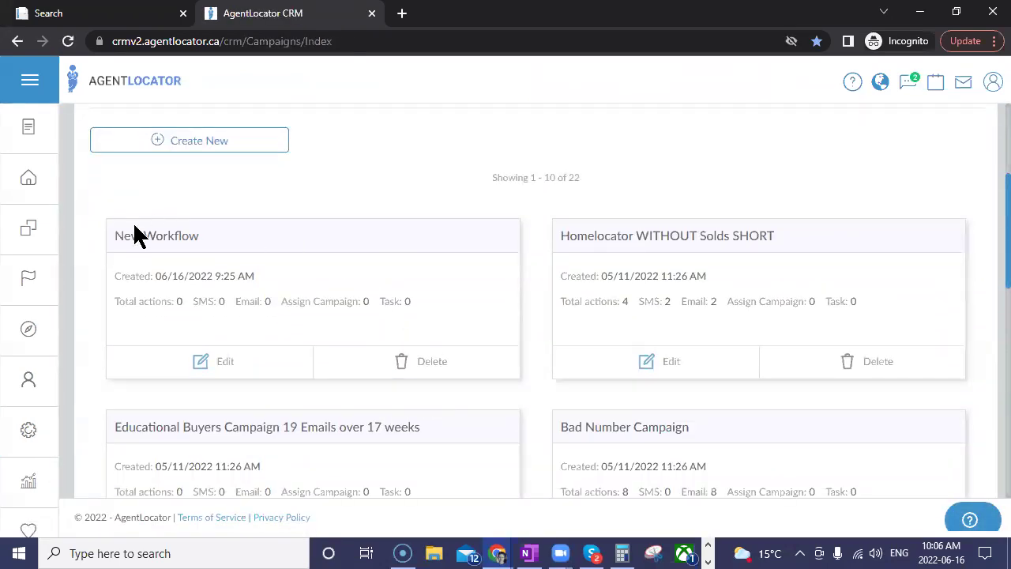
pyautogui.click(224, 361)
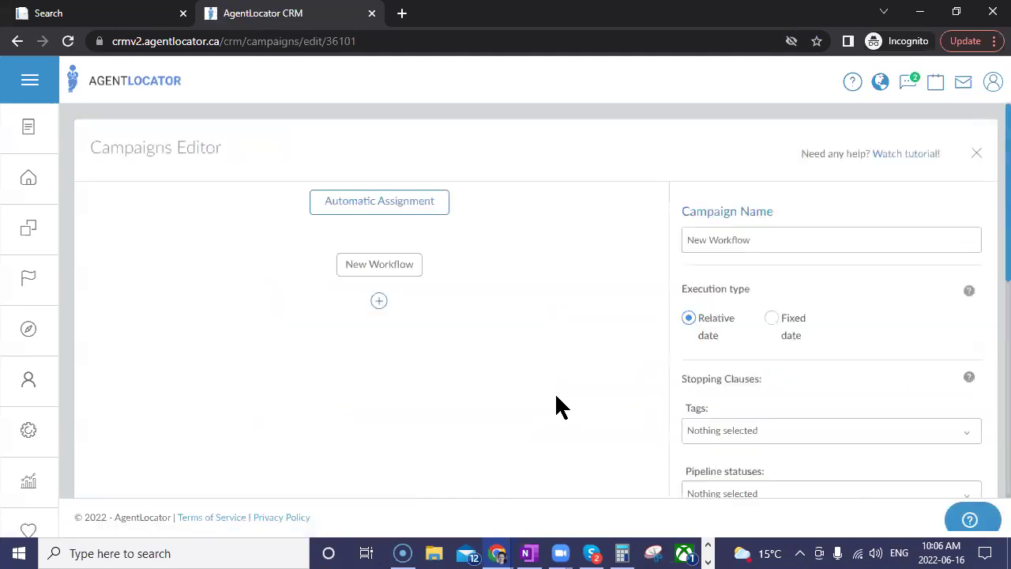
# Step: Add a Task step assigned to Listing Agent with Normal priority
pyautogui.click(379, 301)
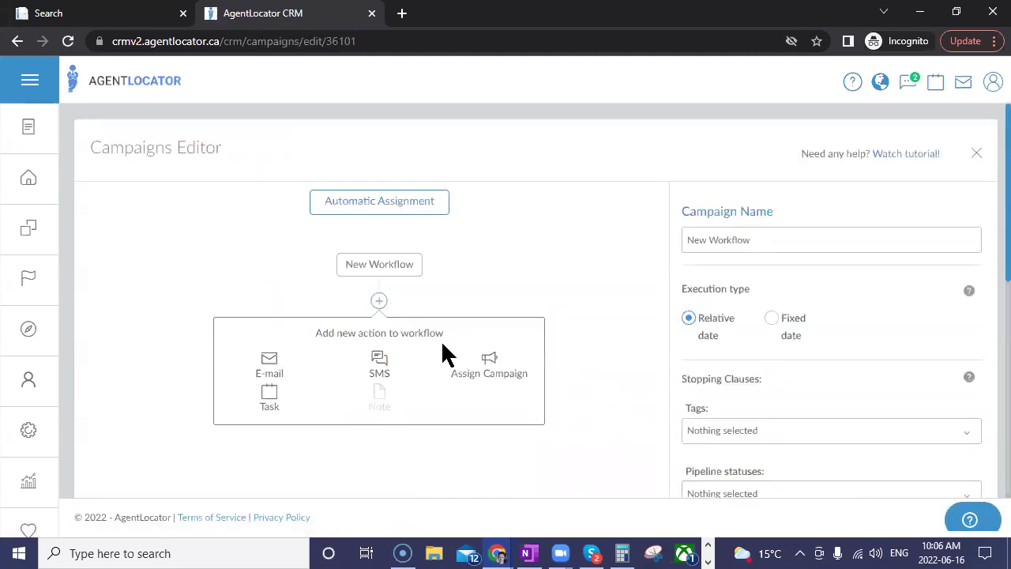
pyautogui.click(268, 399)
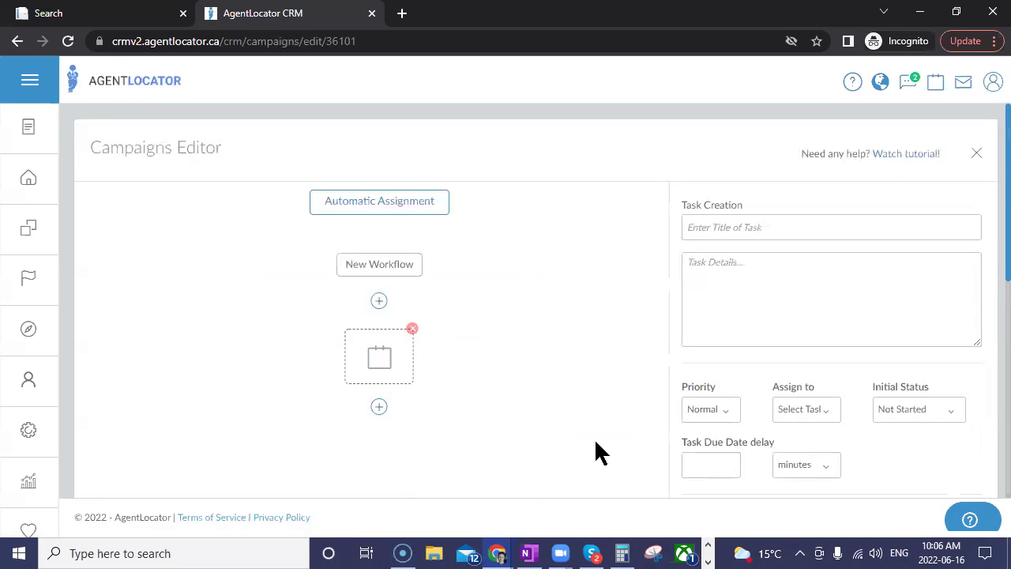
pyautogui.scroll(-2, 901, 395)
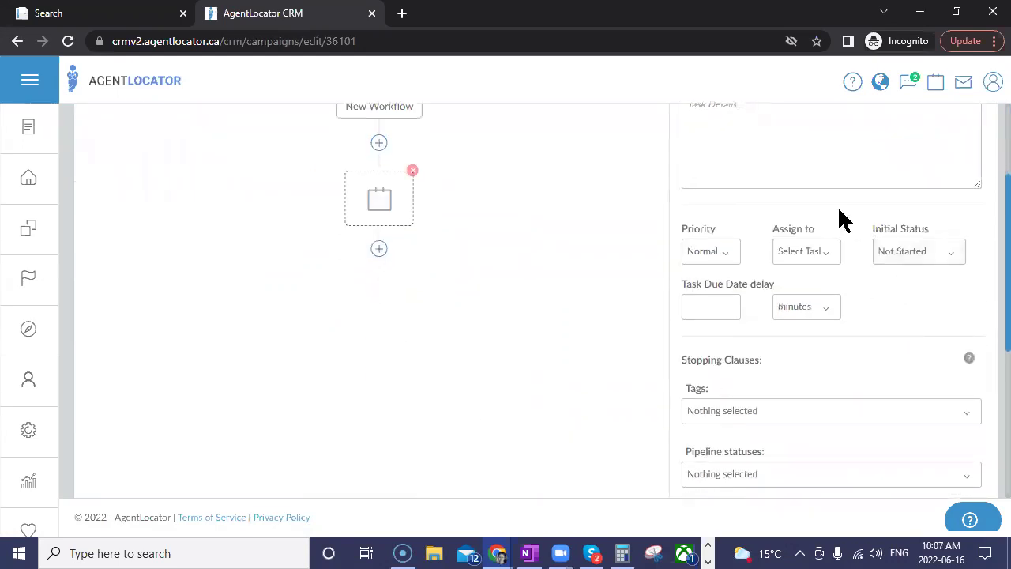
pyautogui.click(814, 263)
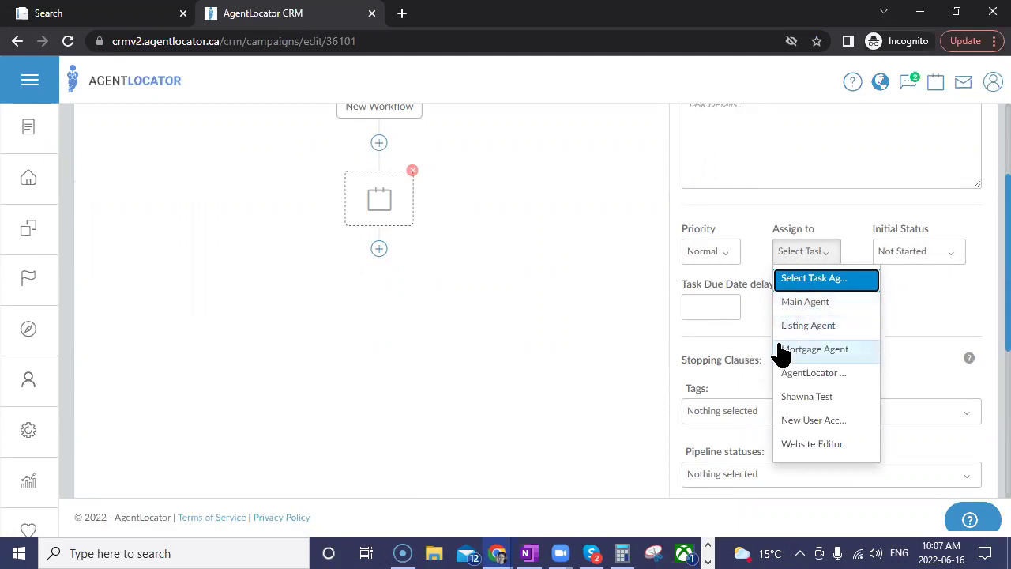
pyautogui.click(791, 327)
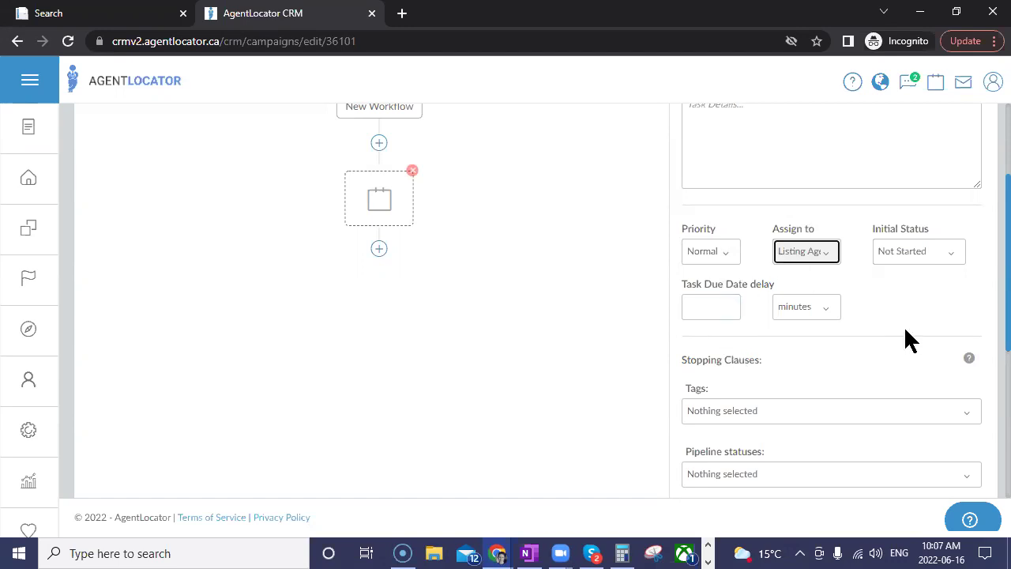
pyautogui.click(822, 252)
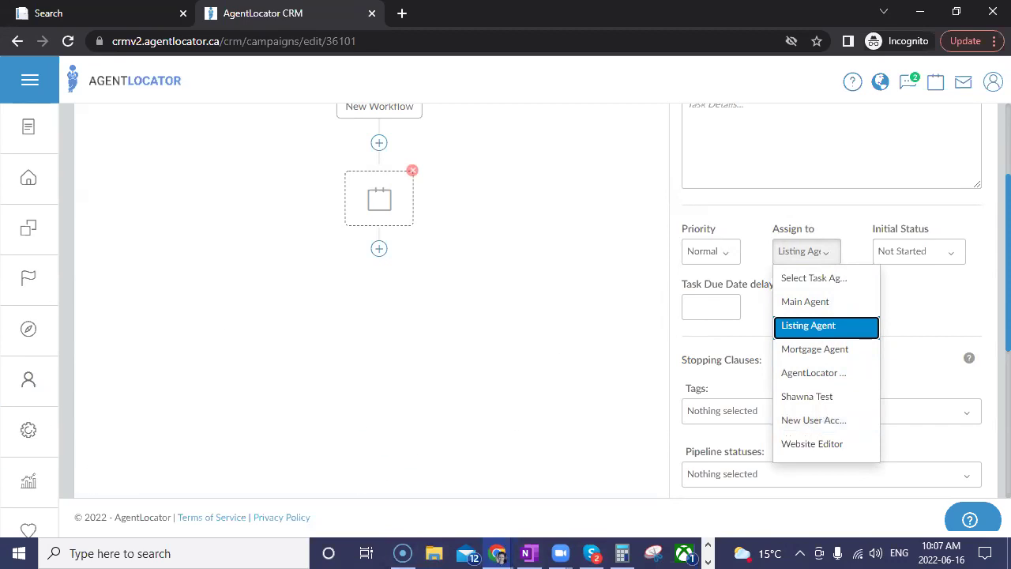
pyautogui.scroll(2, 751, 341)
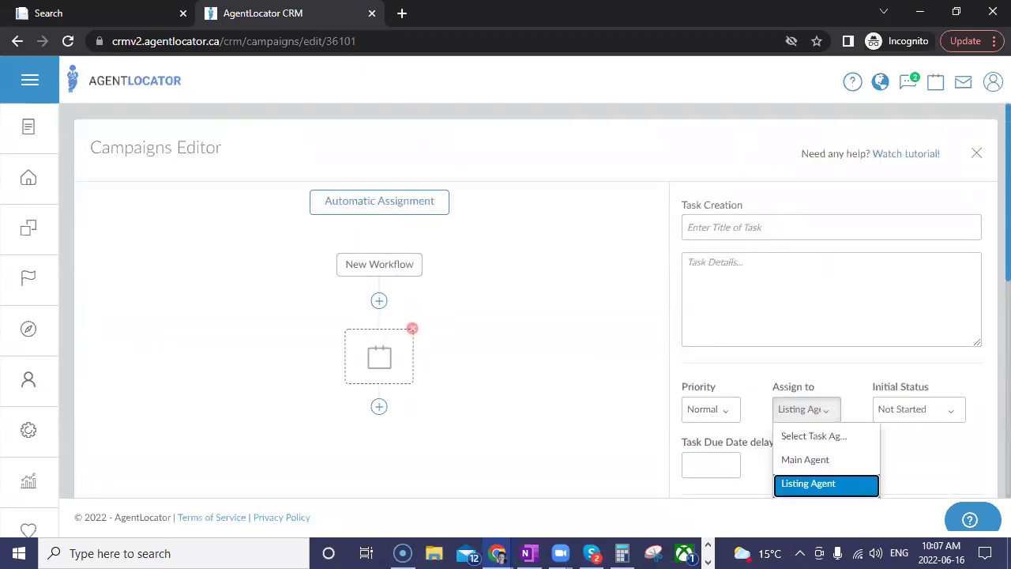
pyautogui.click(977, 153)
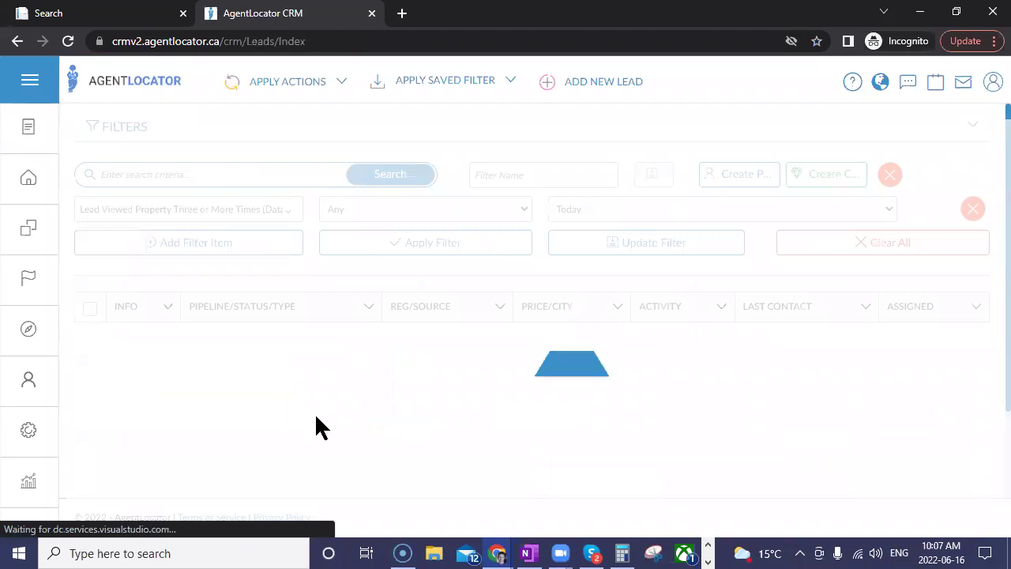
pyautogui.scroll(-1, 316, 417)
pyautogui.click(174, 327)
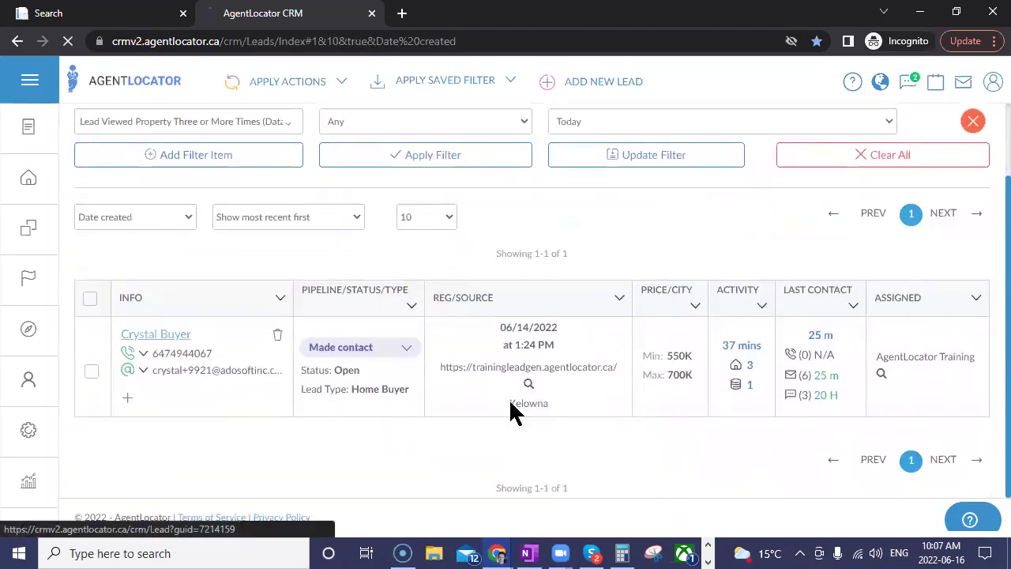
pyautogui.scroll(-6, 323, 409)
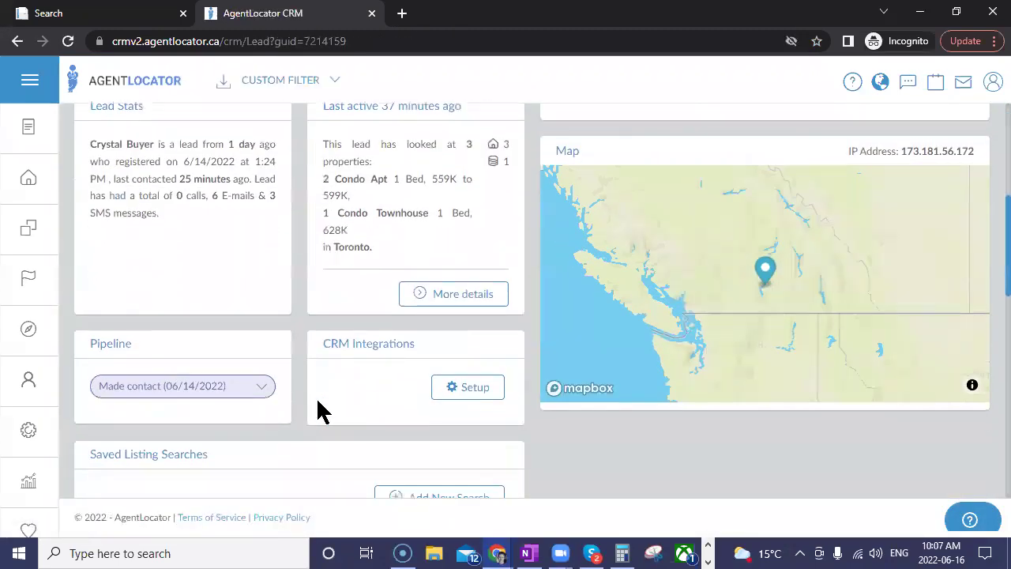
pyautogui.scroll(-2, 323, 409)
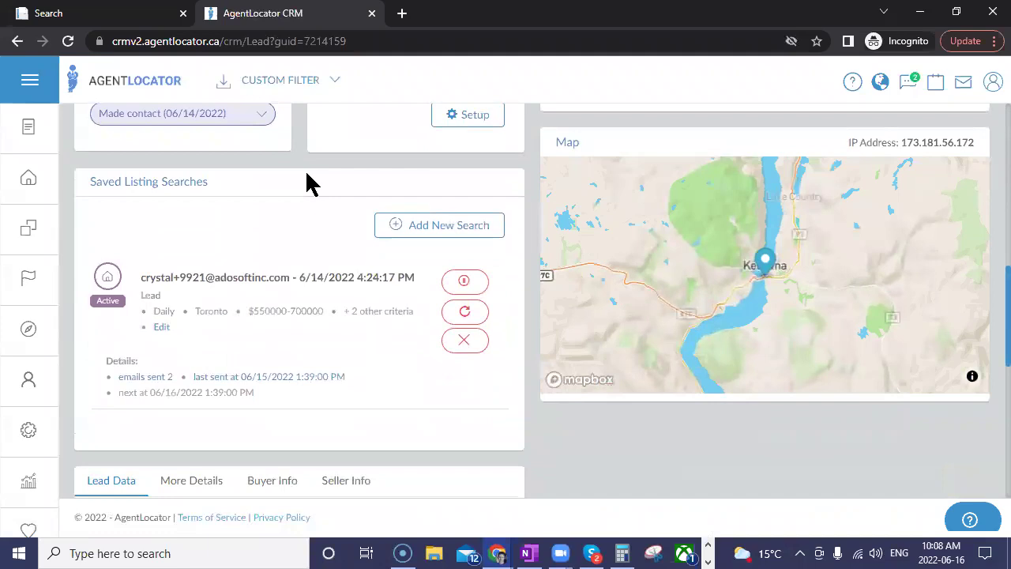
pyautogui.click(161, 328)
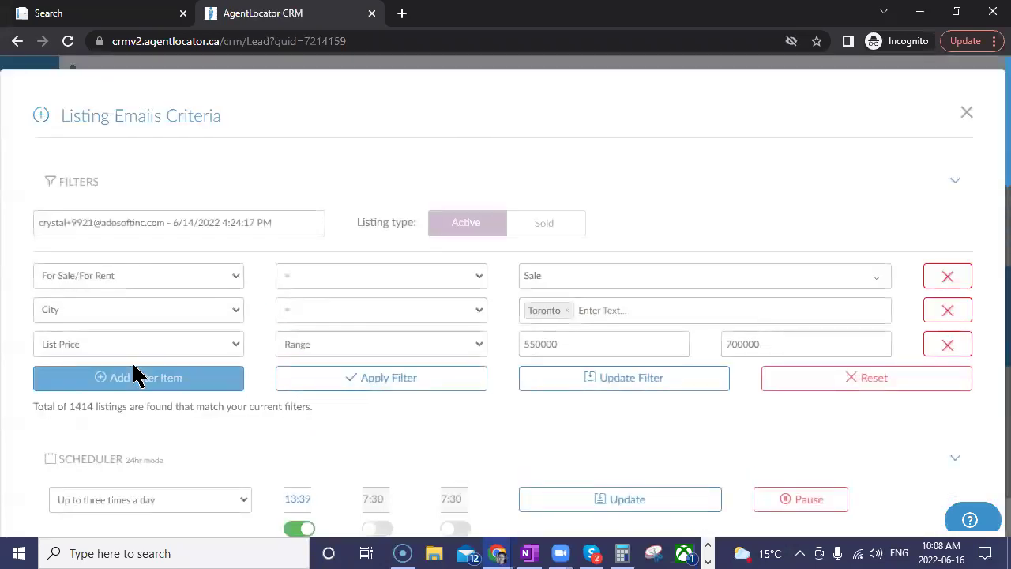
pyautogui.click(130, 385)
pyautogui.click(136, 383)
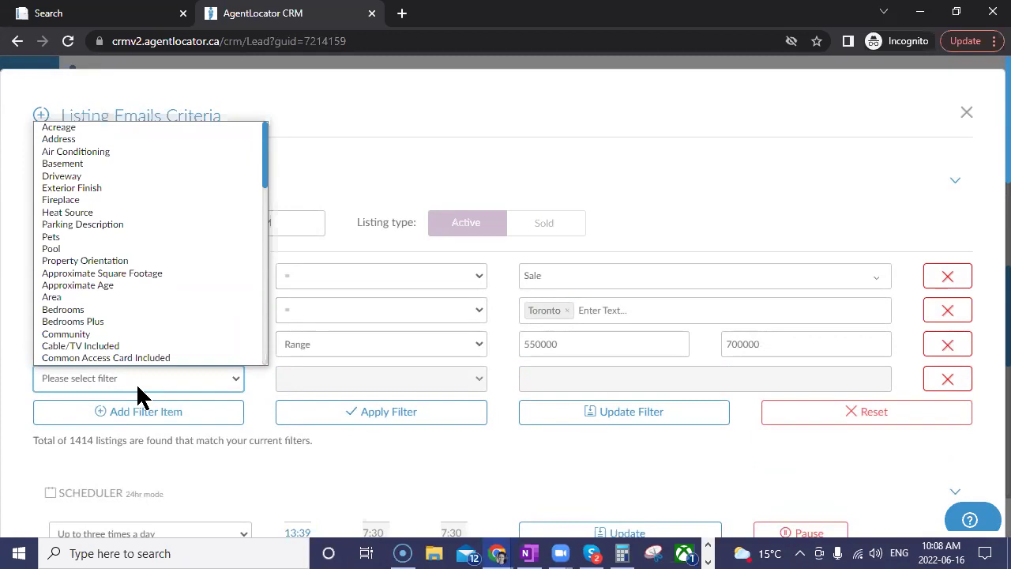
pyautogui.press('f')
pyautogui.press('f')
pyautogui.press('f')
pyautogui.press('f')
pyautogui.press('f')
pyautogui.press('f')
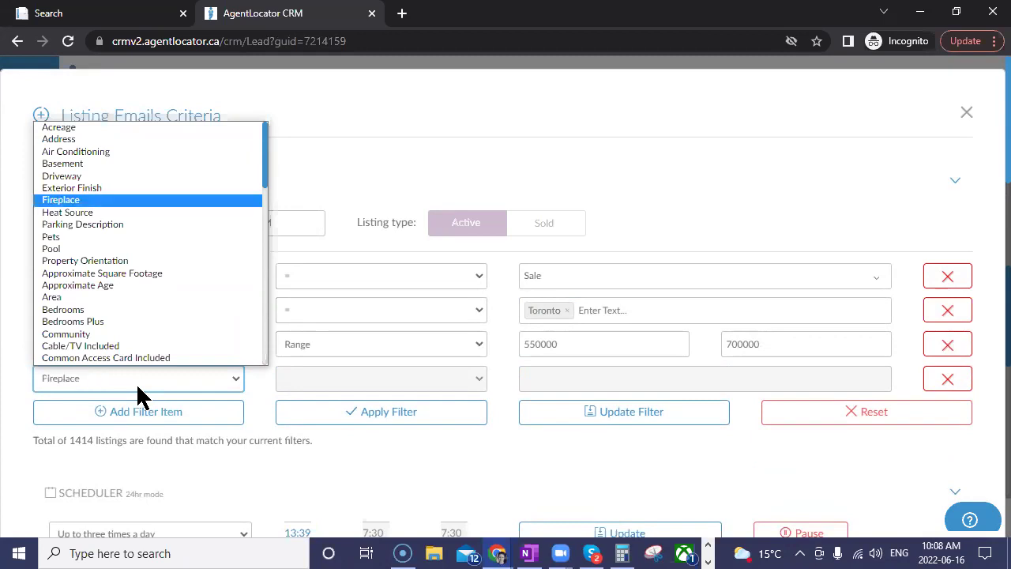
pyautogui.press('f')
pyautogui.press('f')
pyautogui.press('f')
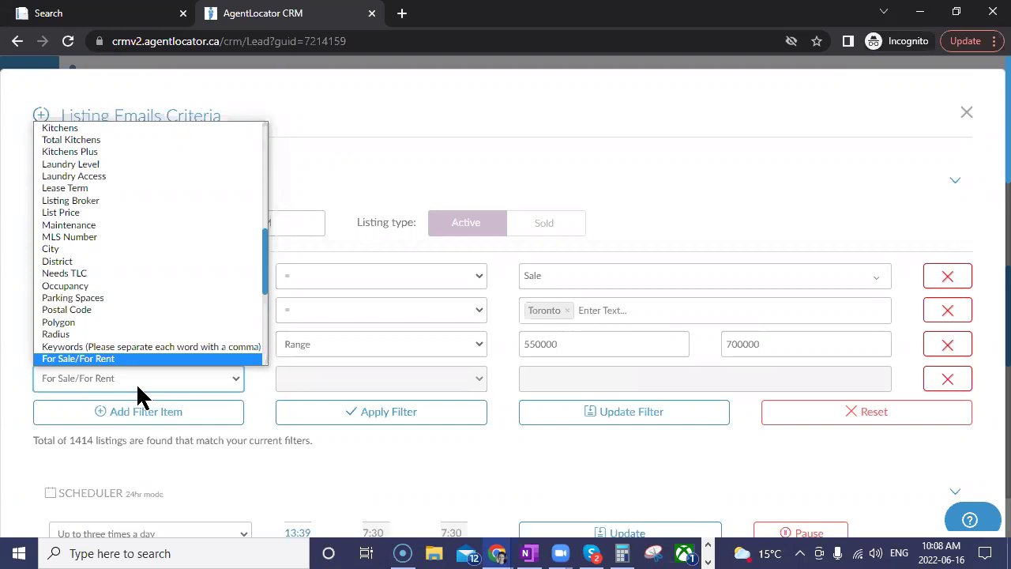
pyautogui.write('pol')
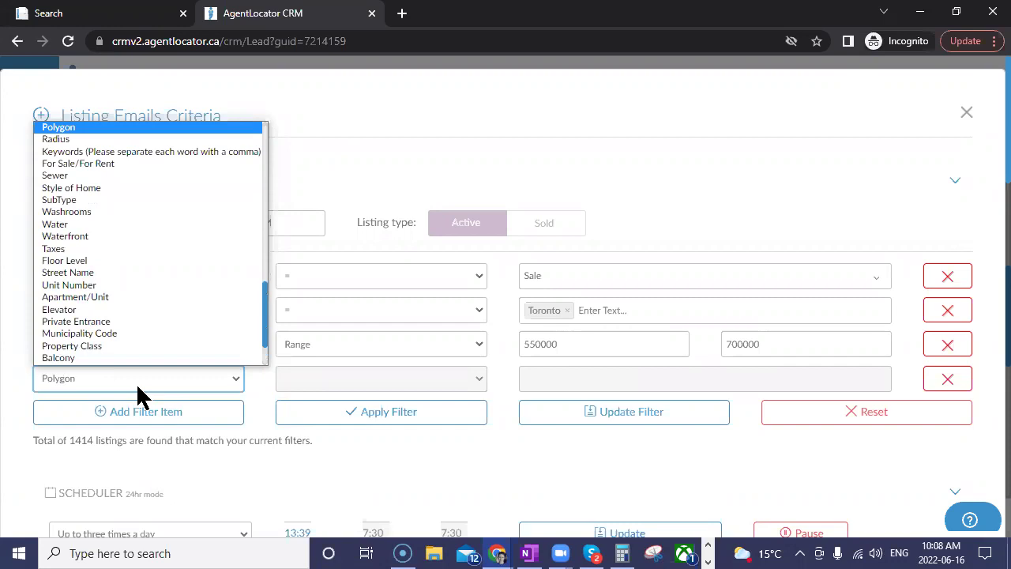
pyautogui.write('w')
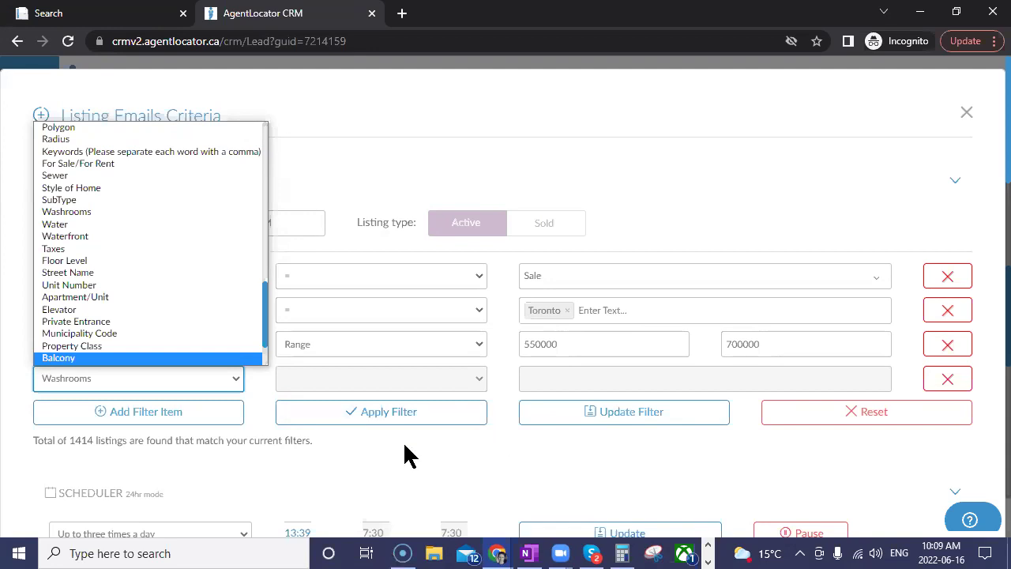
pyautogui.click(966, 112)
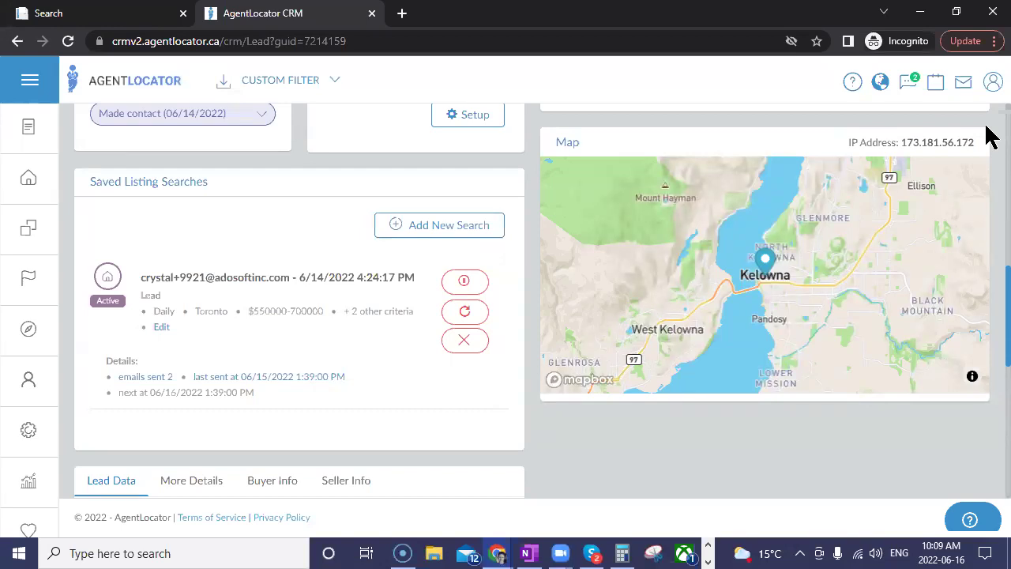
# Step: On the lead-gen website's search page, set the property type to Commercial
pyautogui.click(124, 12)
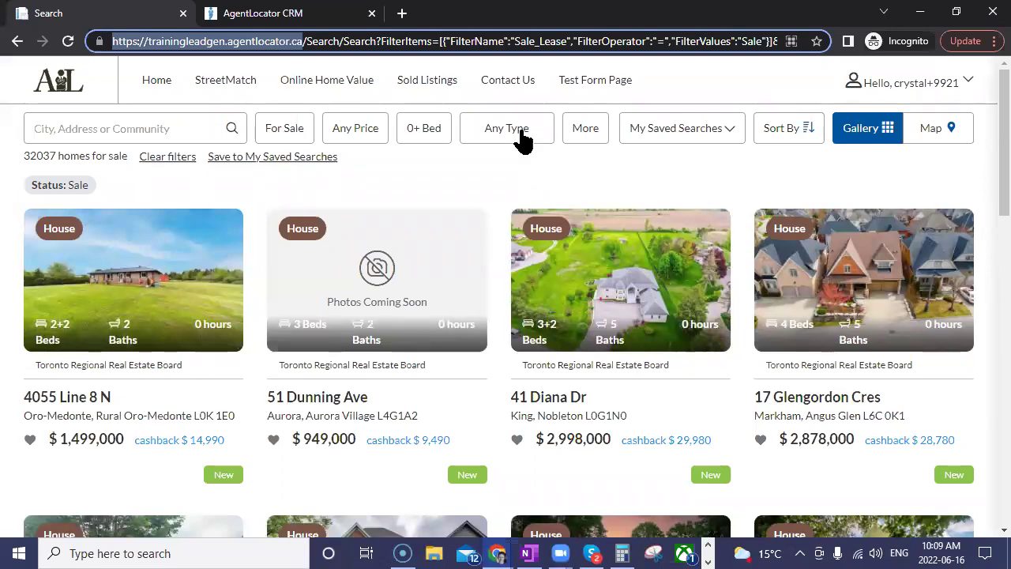
pyautogui.click(522, 139)
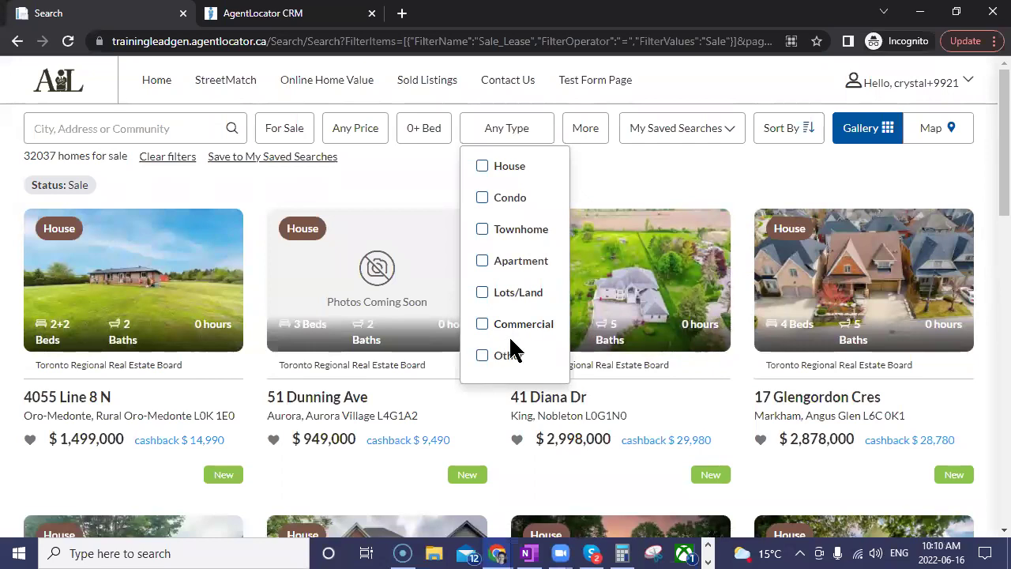
pyautogui.click(484, 330)
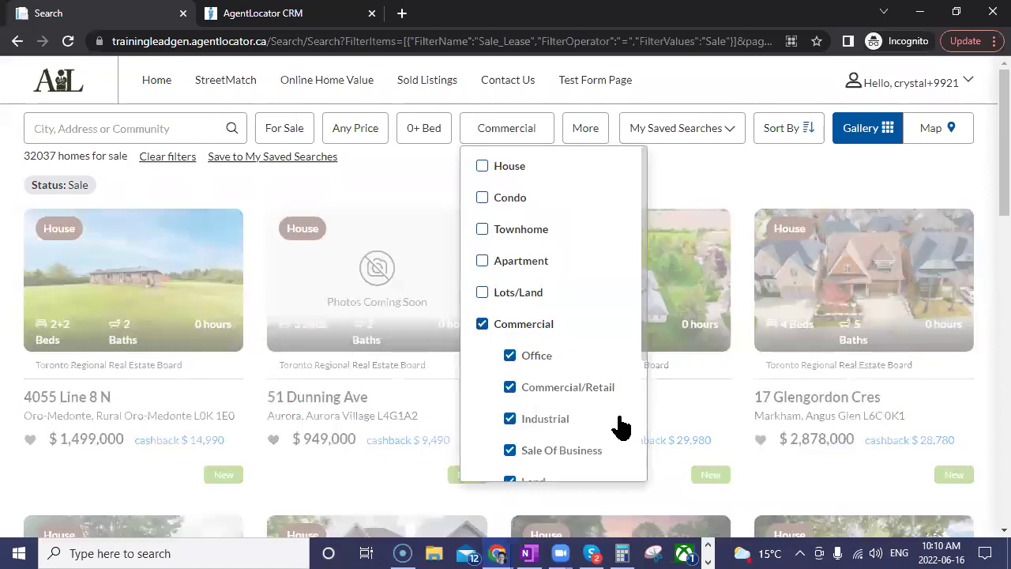
pyautogui.scroll(-5, 551, 431)
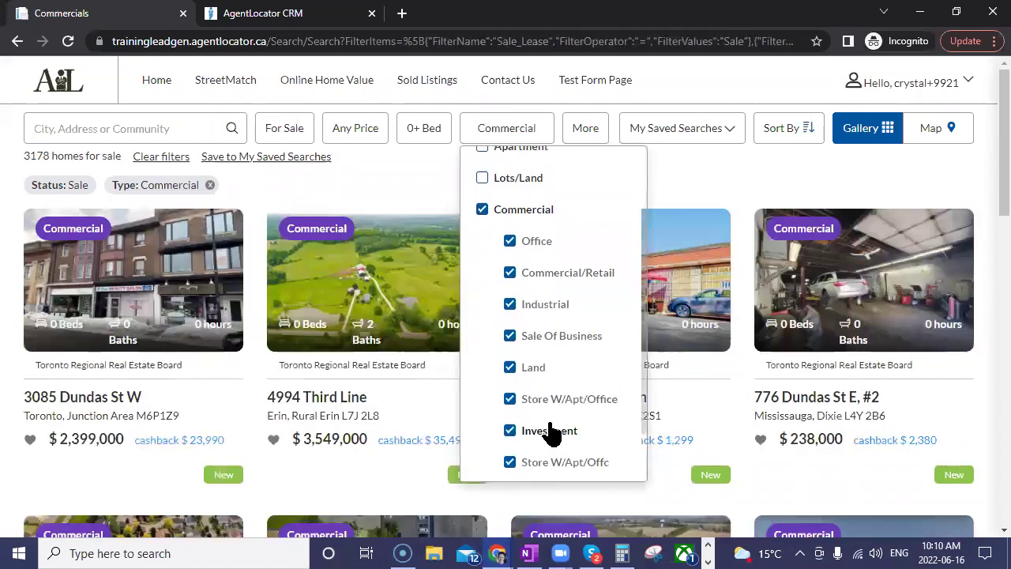
pyautogui.scroll(1, 541, 354)
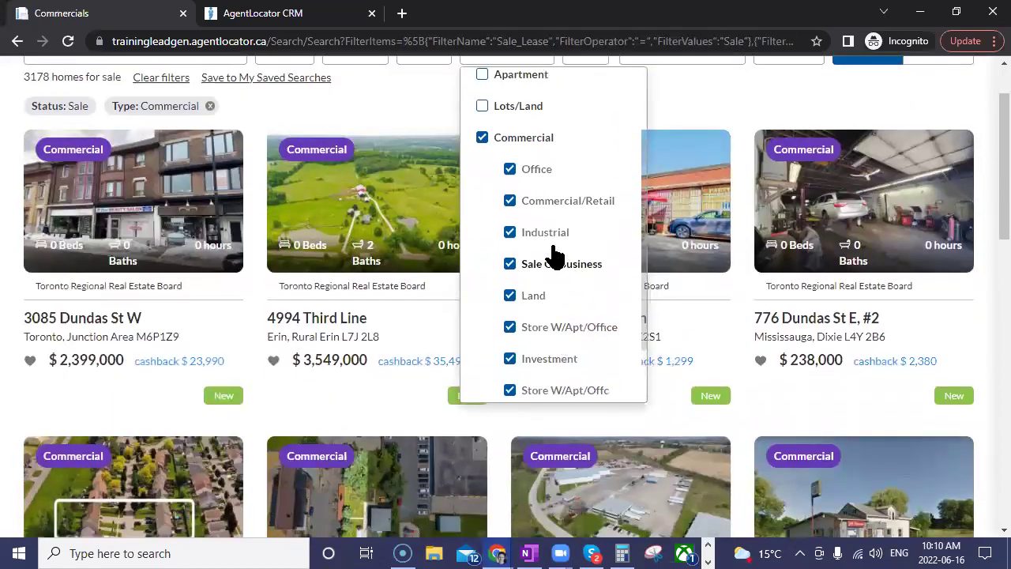
# Step: Uncheck Commercial/Retail, Industrial, Land, Store W/Apt/Office, Investment, Store W/Apt/Offc and Farm
pyautogui.click(510, 202)
pyautogui.click(510, 232)
pyautogui.click(510, 296)
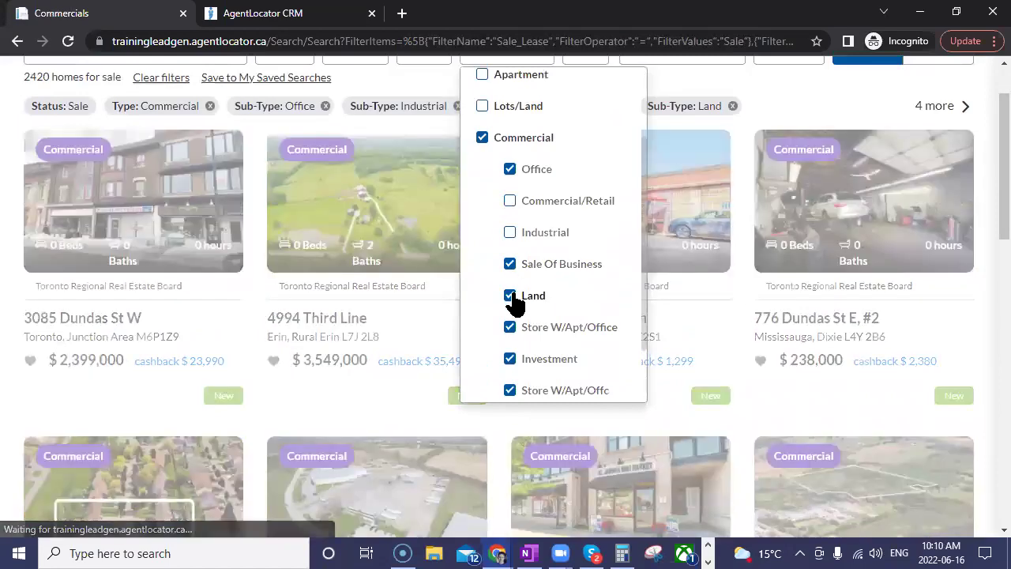
pyautogui.click(507, 338)
pyautogui.click(511, 362)
pyautogui.click(575, 377)
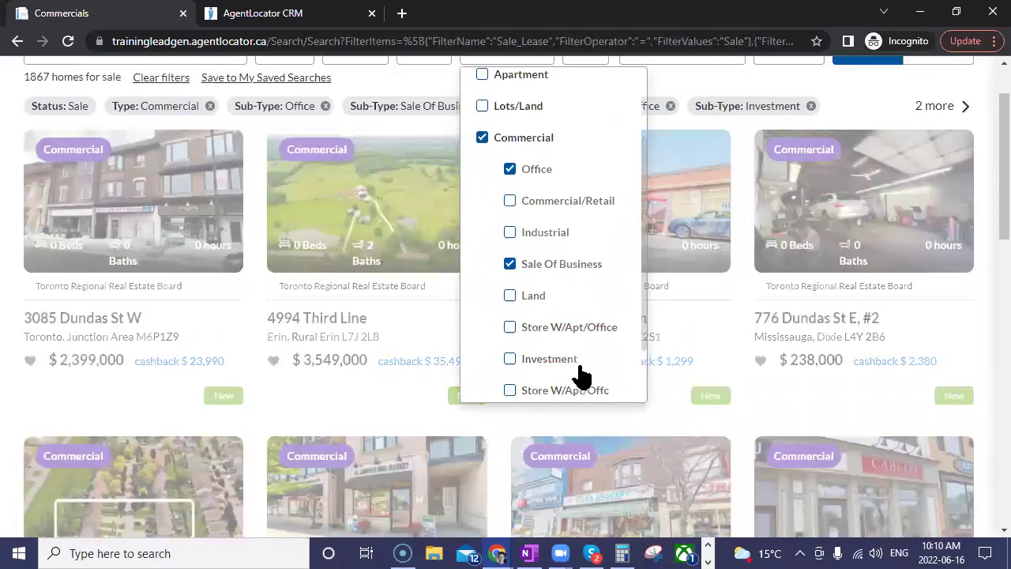
pyautogui.scroll(-1, 581, 368)
pyautogui.click(509, 345)
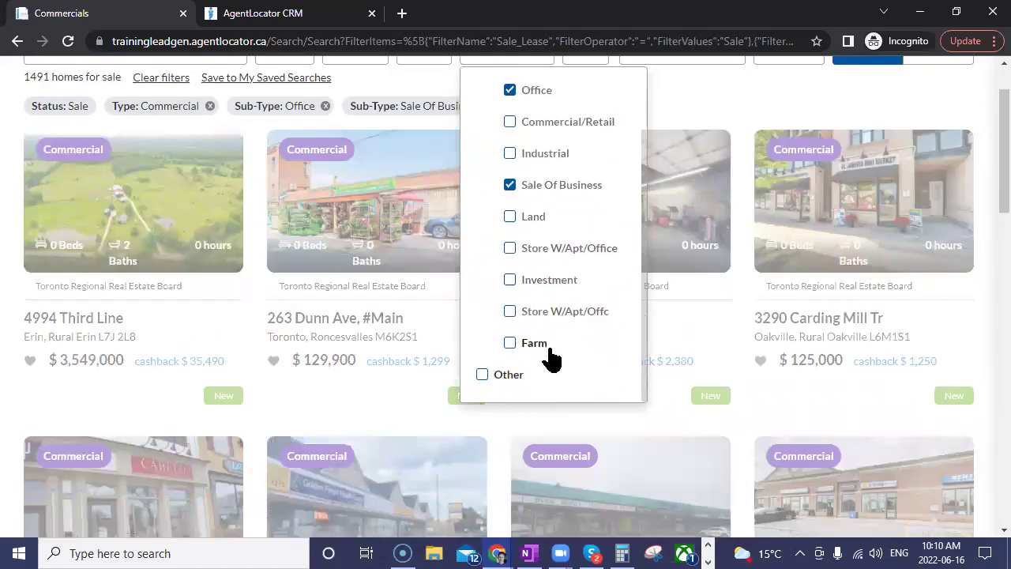
pyautogui.scroll(4, 510, 324)
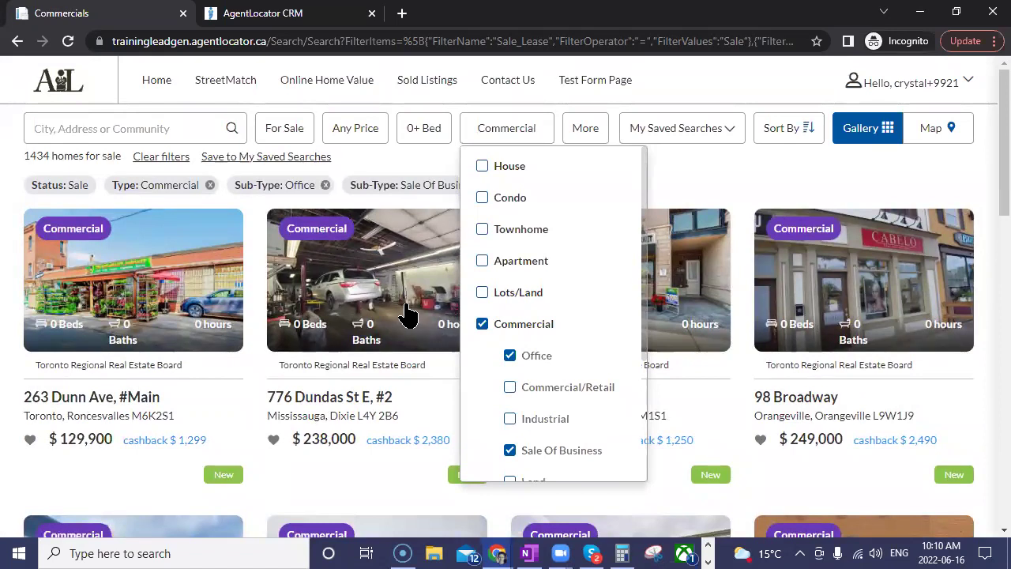
# Step: Back on the CRM lead page, add a new listing-email criterion row set to SubType
pyautogui.click(270, 11)
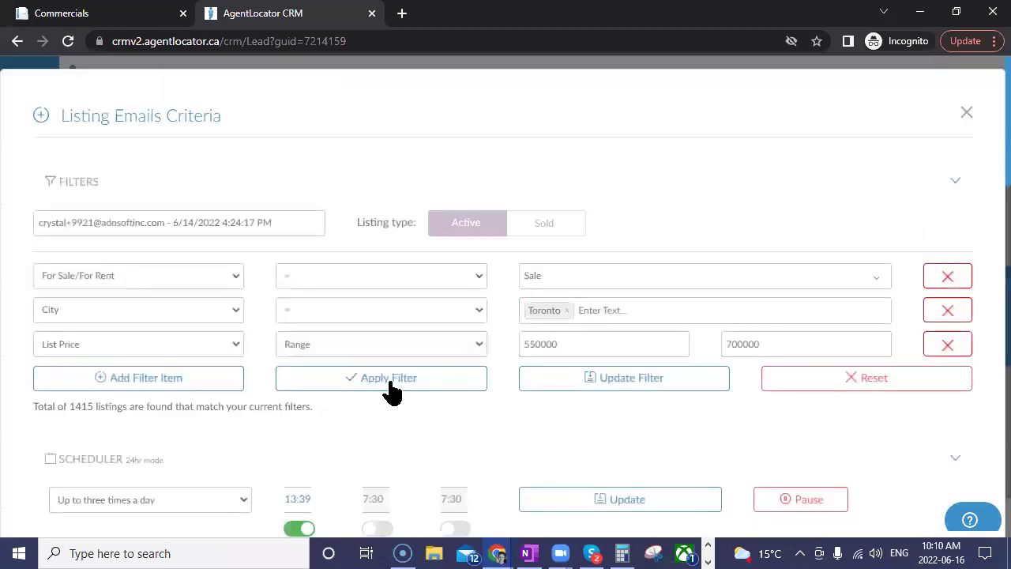
pyautogui.click(197, 381)
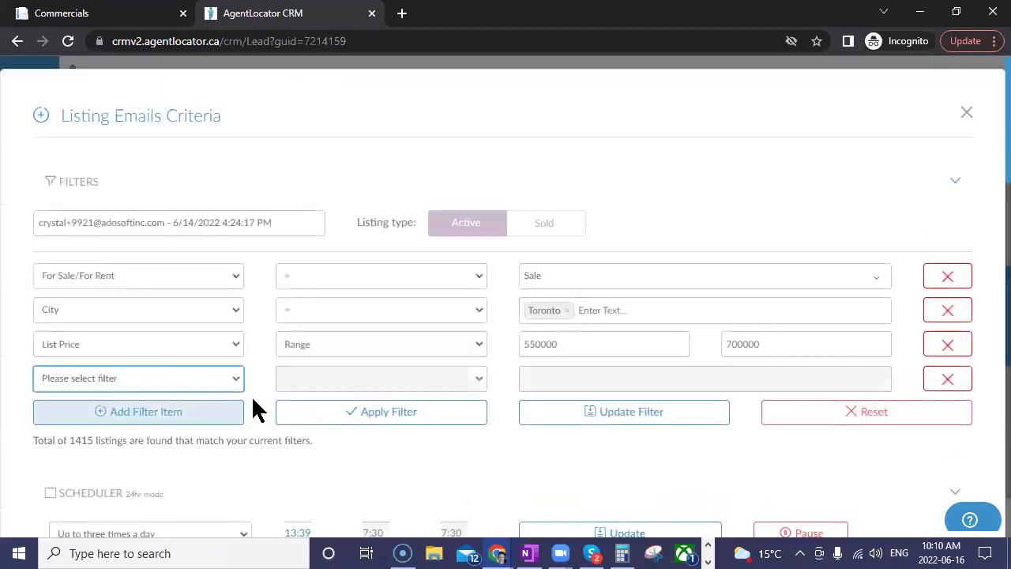
pyautogui.click(210, 380)
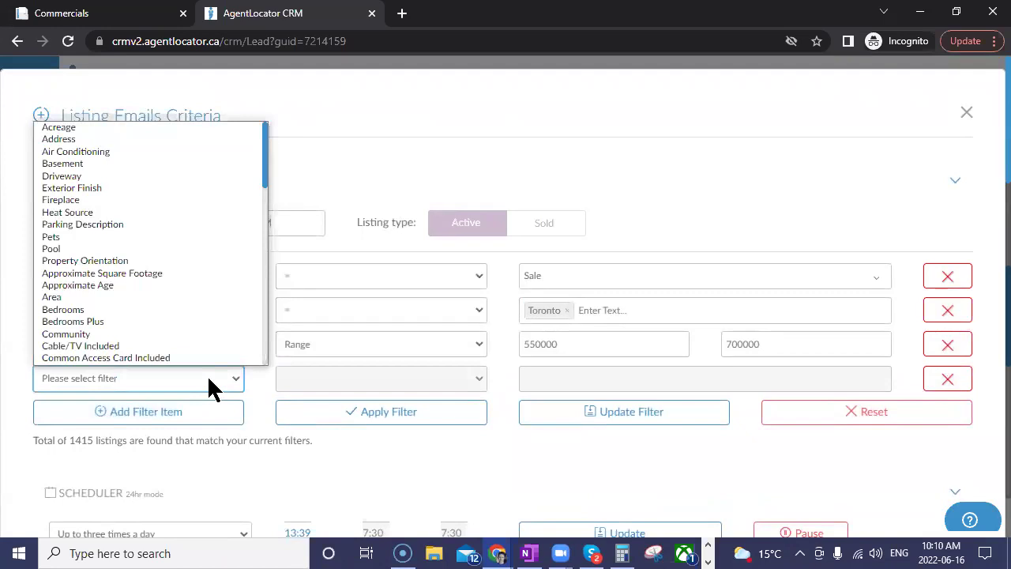
pyautogui.press('End')
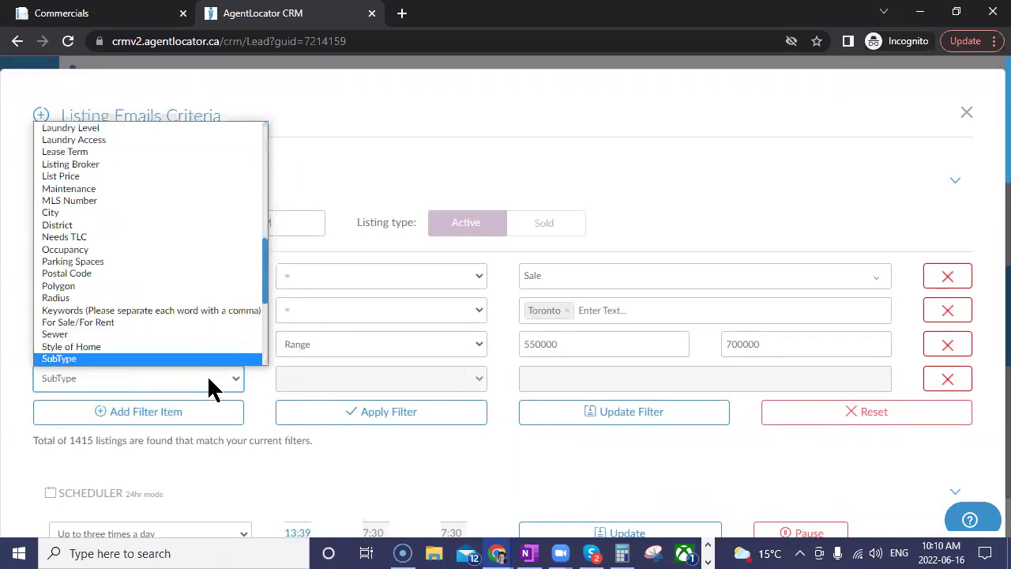
pyautogui.press('Return')
# Step: Set the SubType value to Industrial and apply the filter, leaving 2 matching listings
pyautogui.click(561, 380)
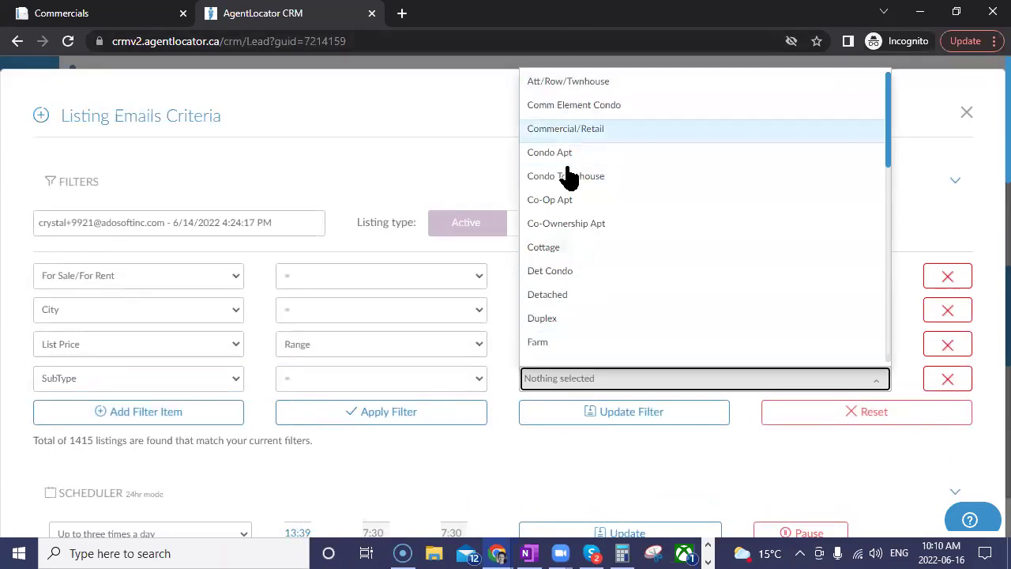
pyautogui.scroll(-1, 562, 298)
pyautogui.scroll(-1, 563, 299)
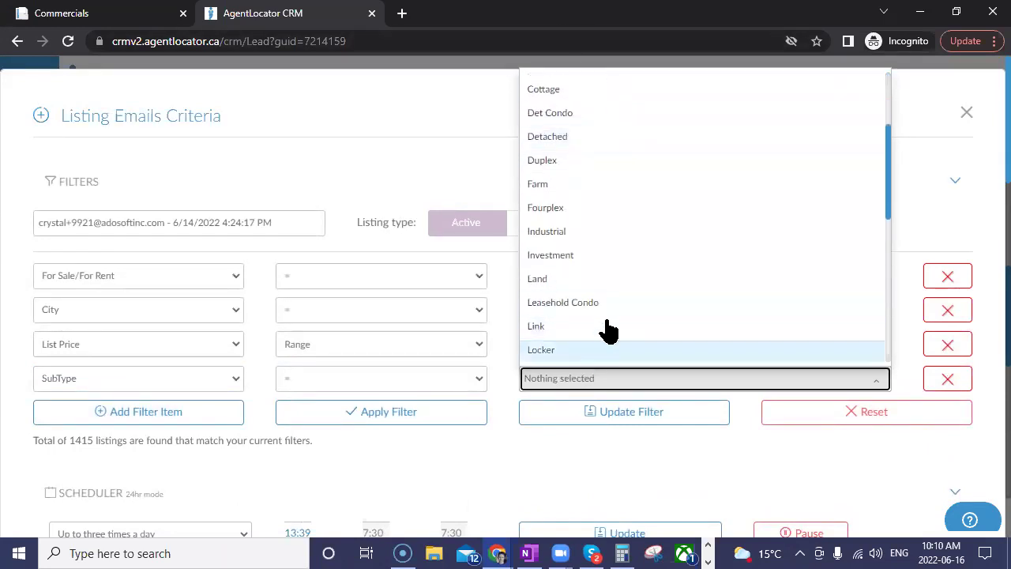
pyautogui.click(551, 235)
pyautogui.click(448, 436)
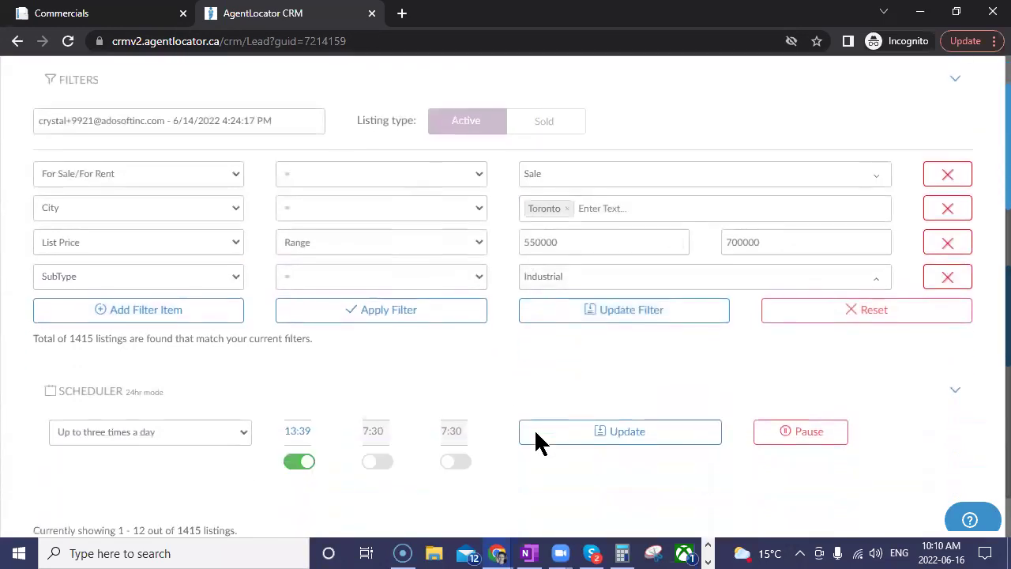
pyautogui.scroll(-2, 536, 431)
pyautogui.click(449, 264)
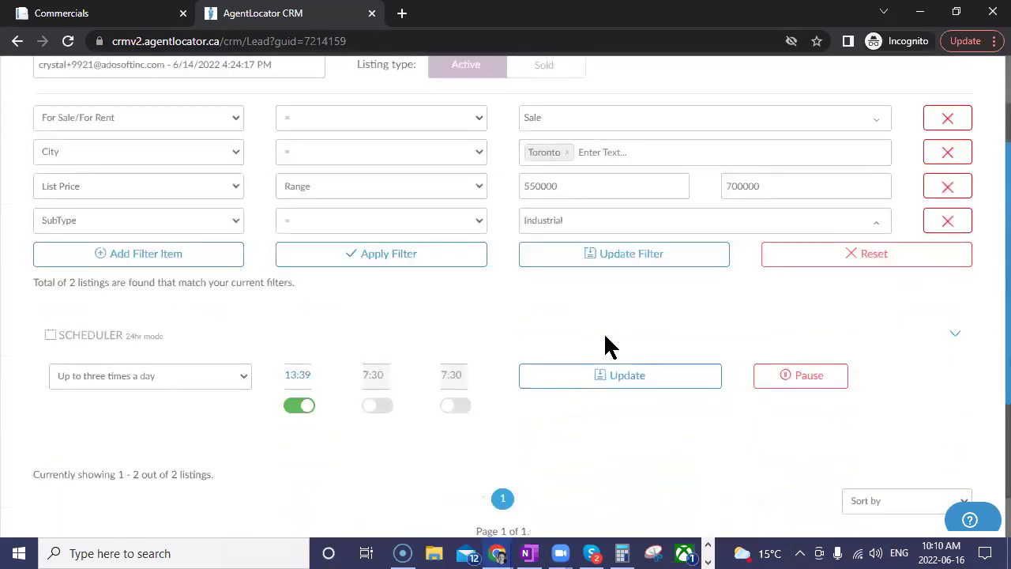
pyautogui.scroll(-4, 413, 420)
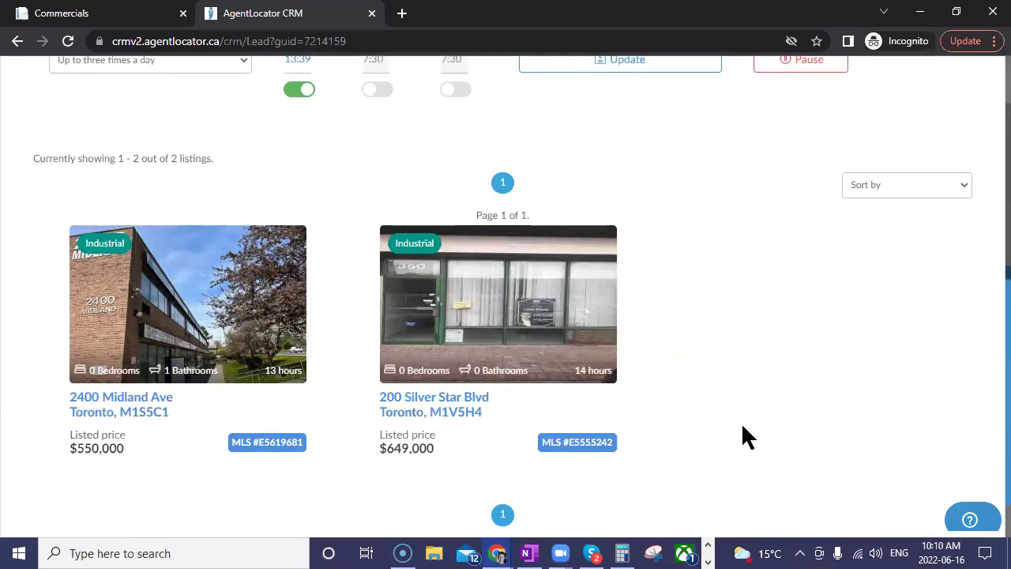
pyautogui.scroll(3, 691, 411)
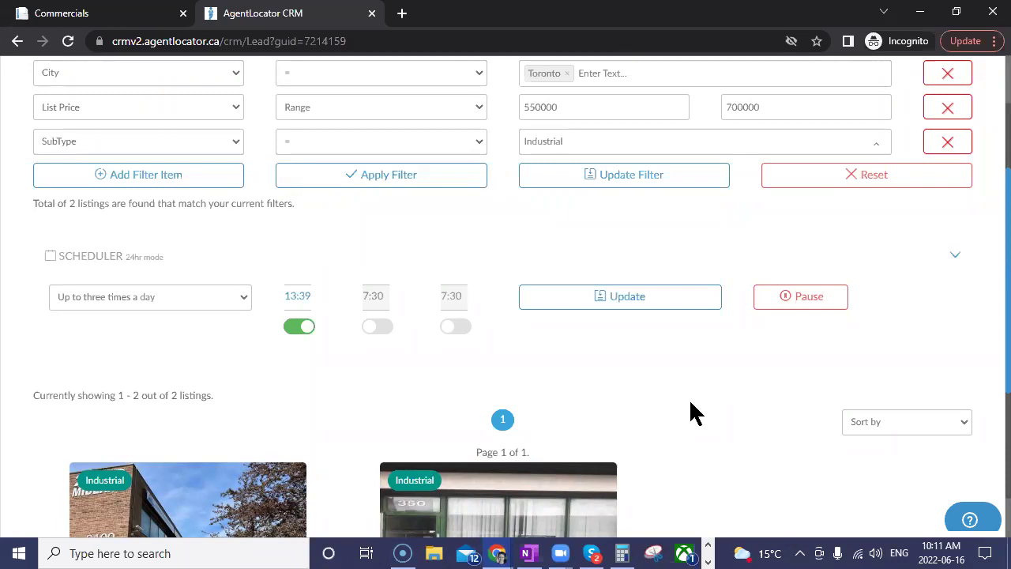
pyautogui.scroll(3, 705, 407)
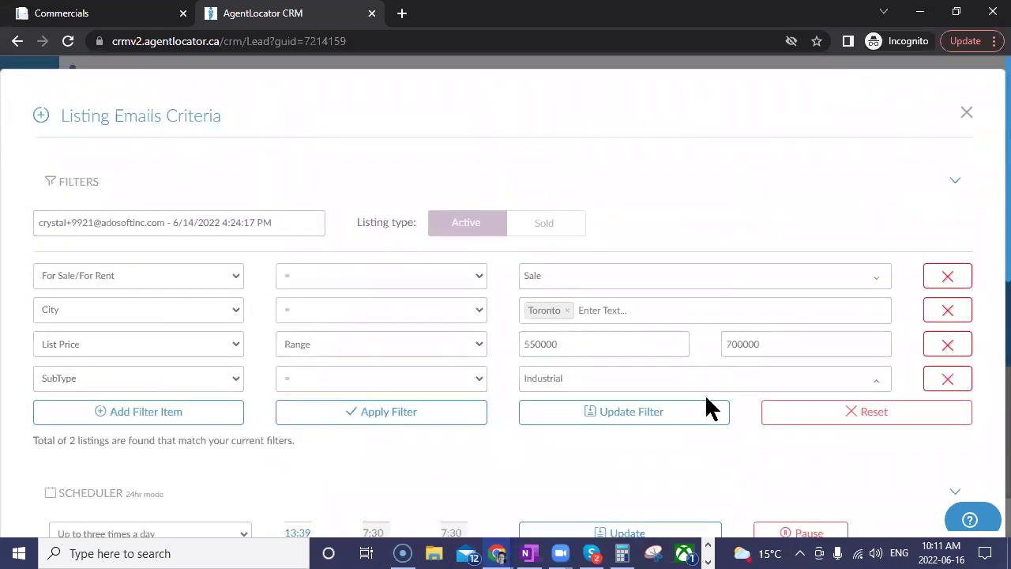
# Step: Close the Listing Emails Criteria dialog and return to the leads list
pyautogui.click(966, 112)
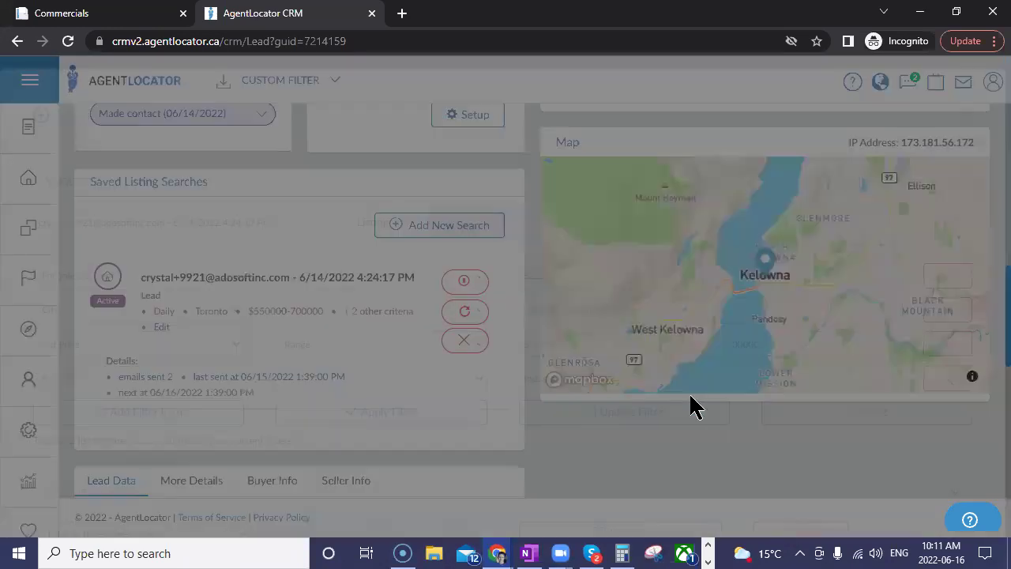
pyautogui.scroll(-3, 486, 450)
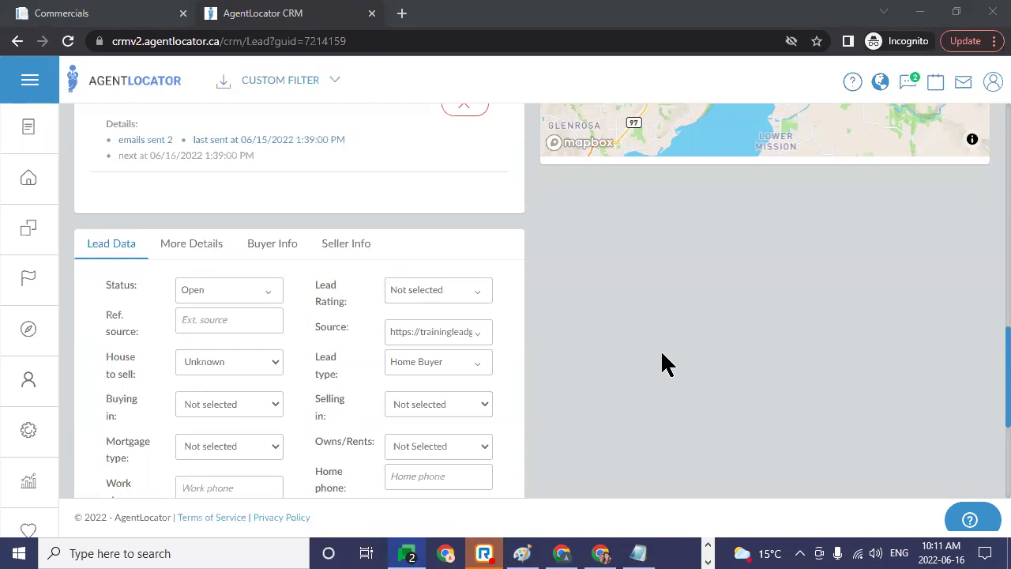
pyautogui.click(13, 218)
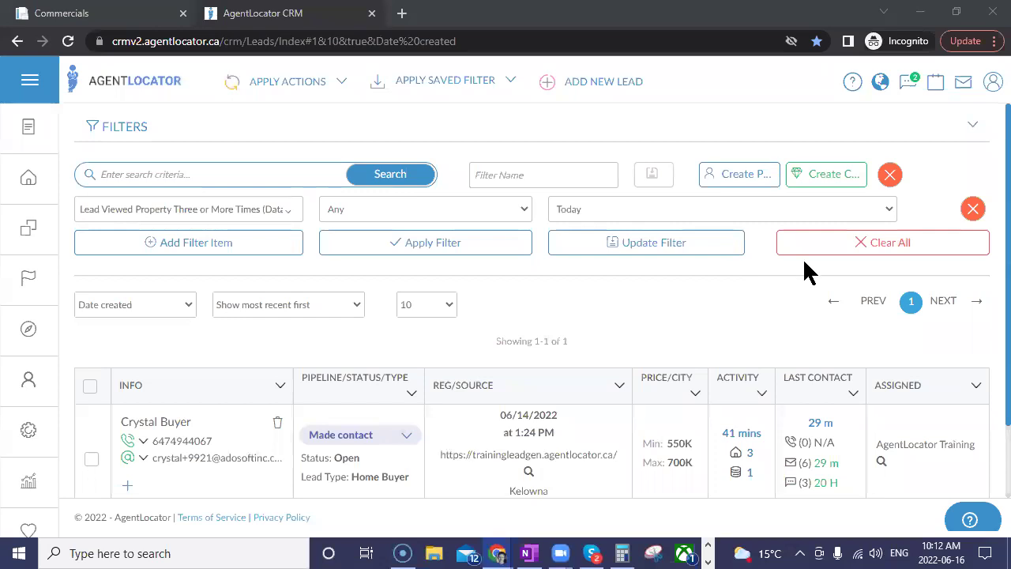
# Step: Remove the property-viewed filter from the leads list and start a new lead
pyautogui.click(973, 208)
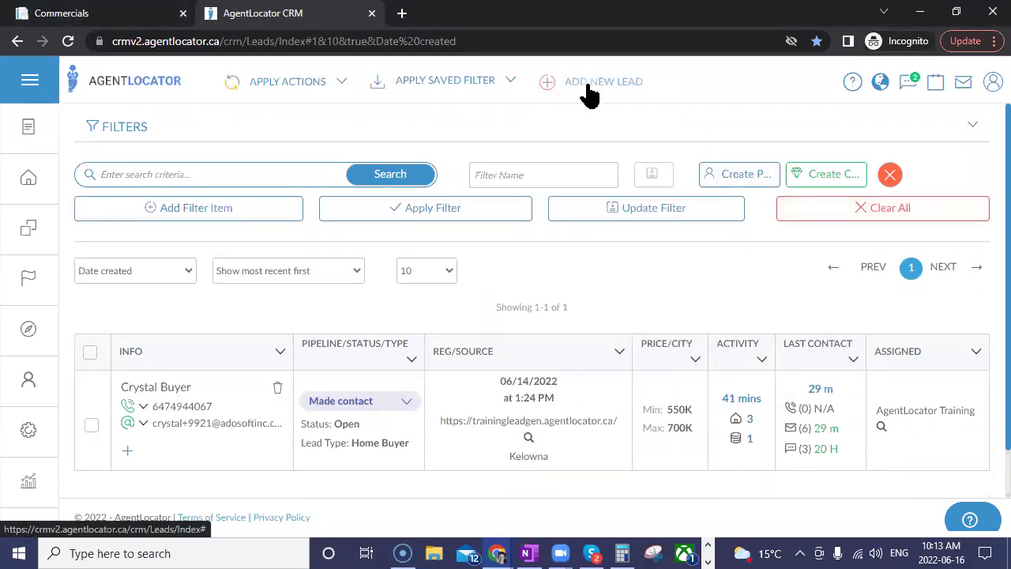
pyautogui.click(588, 89)
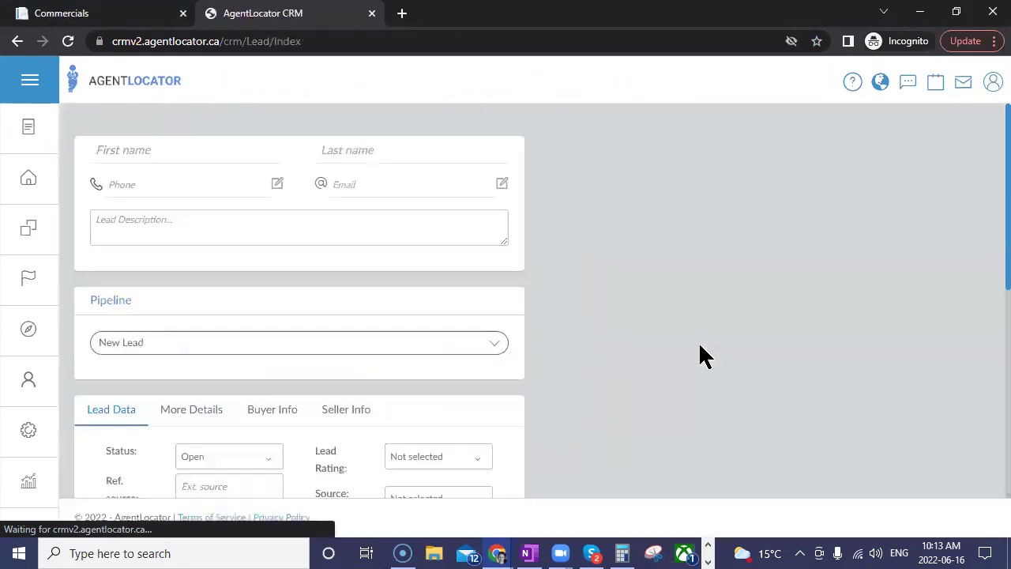
pyautogui.scroll(-2, 509, 371)
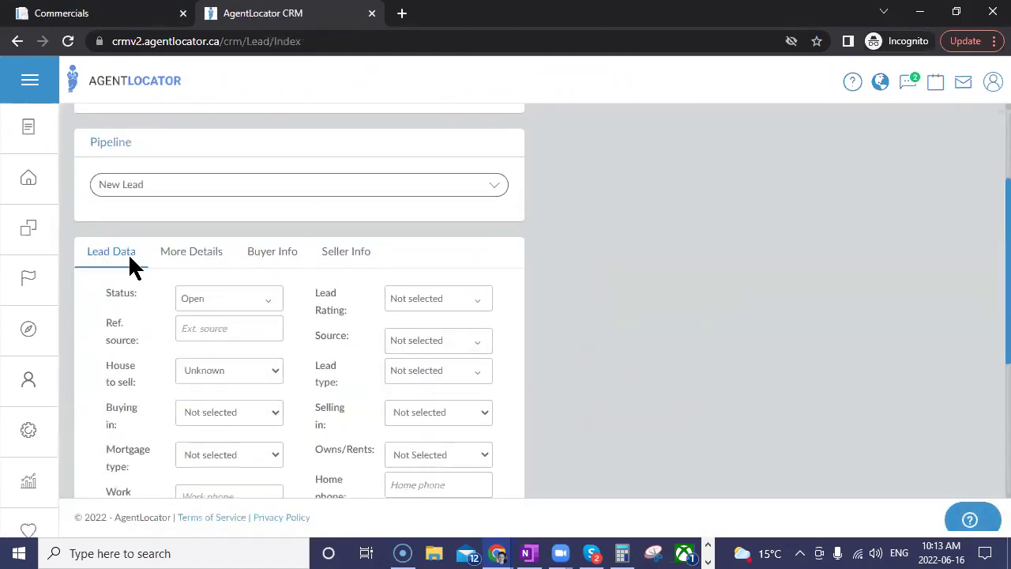
pyautogui.scroll(2, 244, 260)
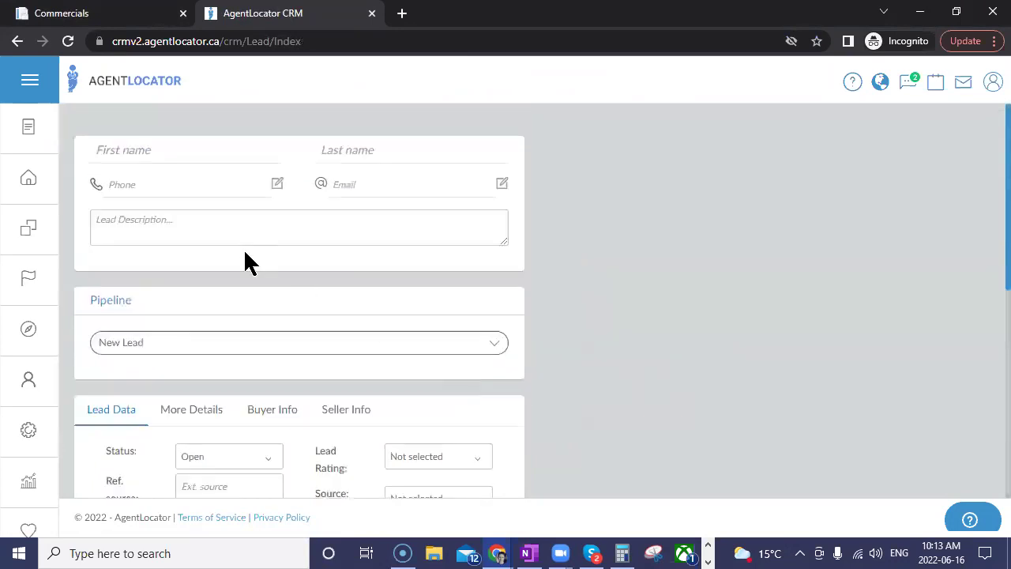
# Step: Enter first name Test, last name Commercial, and the lead's phone number
pyautogui.click(136, 141)
pyautogui.write('Test')
pyautogui.press('Tab')
pyautogui.write('Commercial')
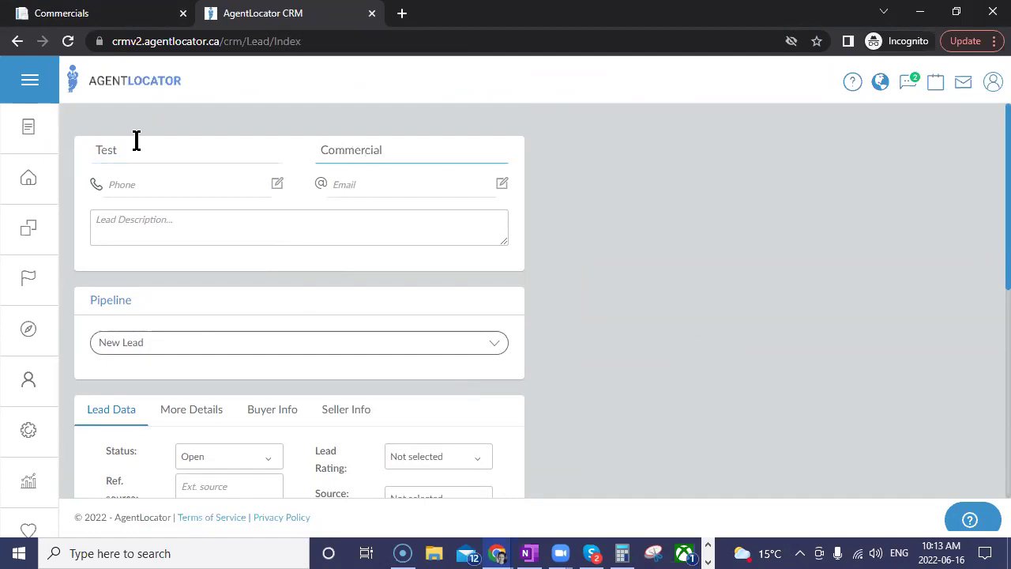
pyautogui.press('Tab')
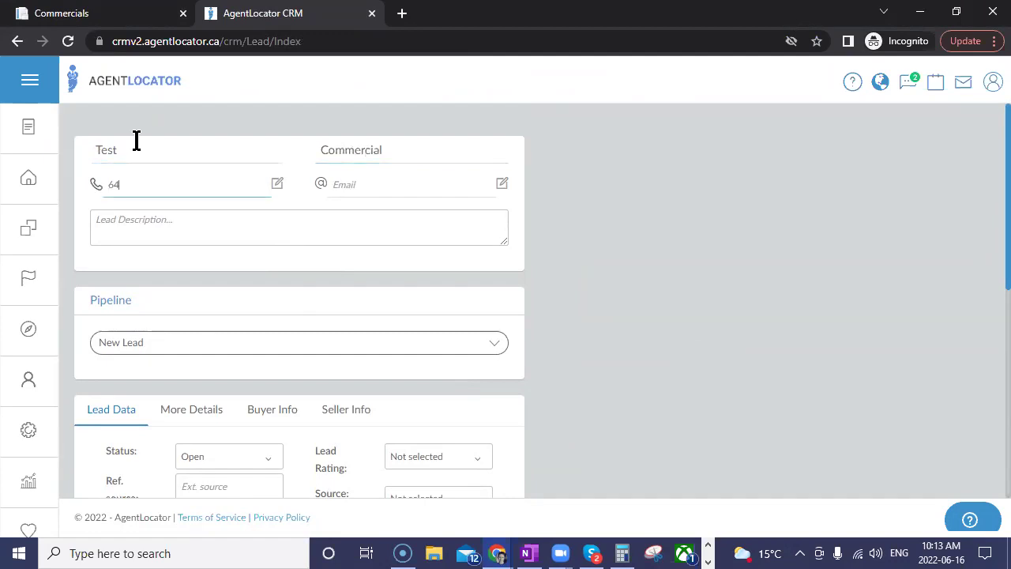
pyautogui.press('Tab')
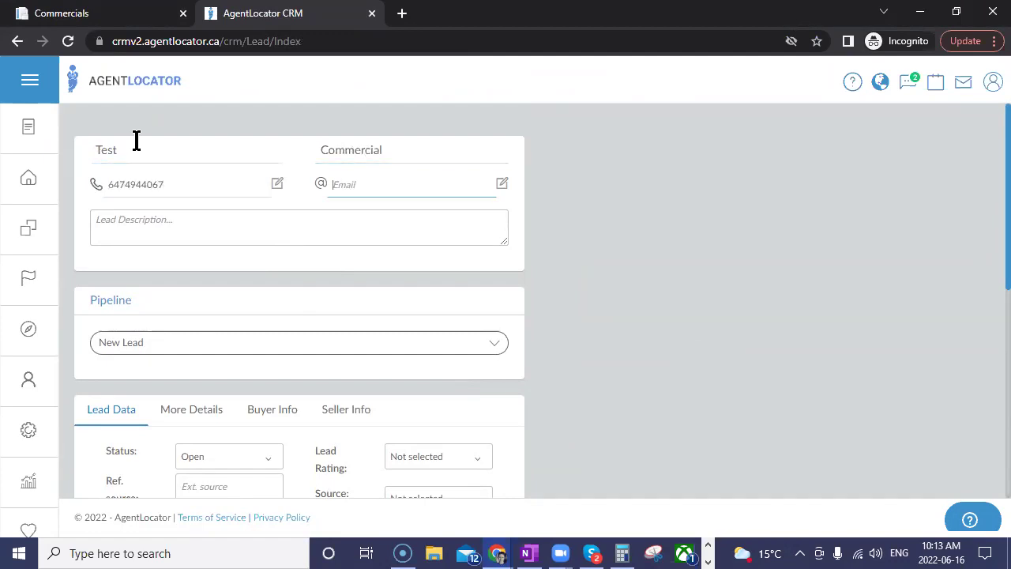
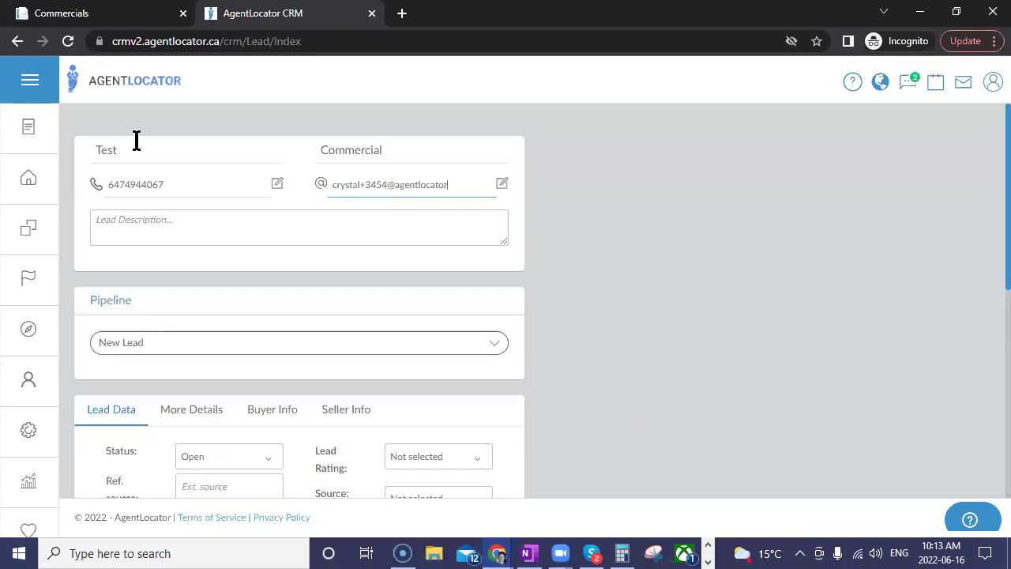
# Step: Fill in the lead's e-mail address and save the new lead
pyautogui.press('Tab')
pyautogui.click(474, 190)
pyautogui.write('.xyz')
pyautogui.click(525, 220)
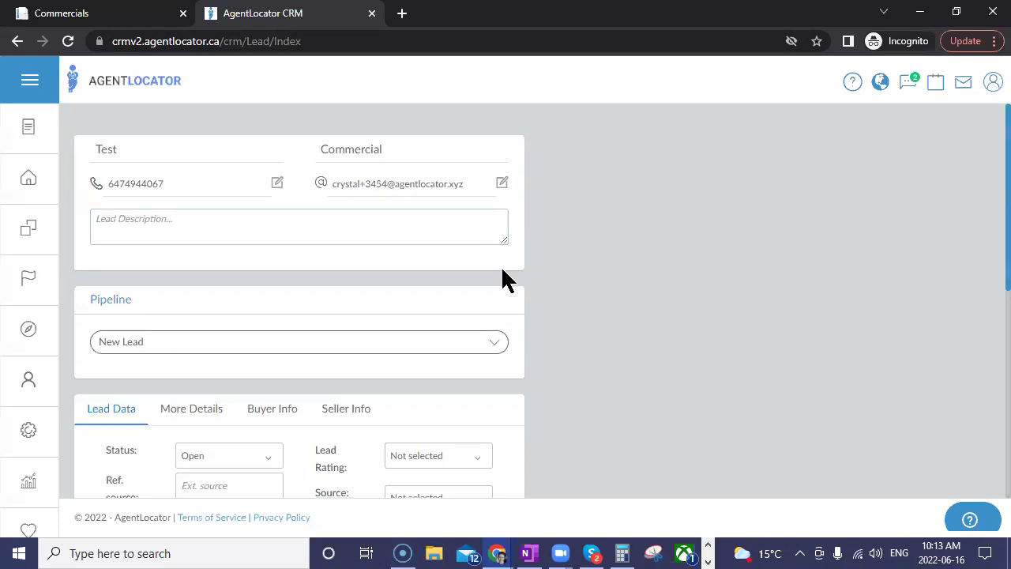
pyautogui.scroll(-7, 501, 273)
pyautogui.click(468, 446)
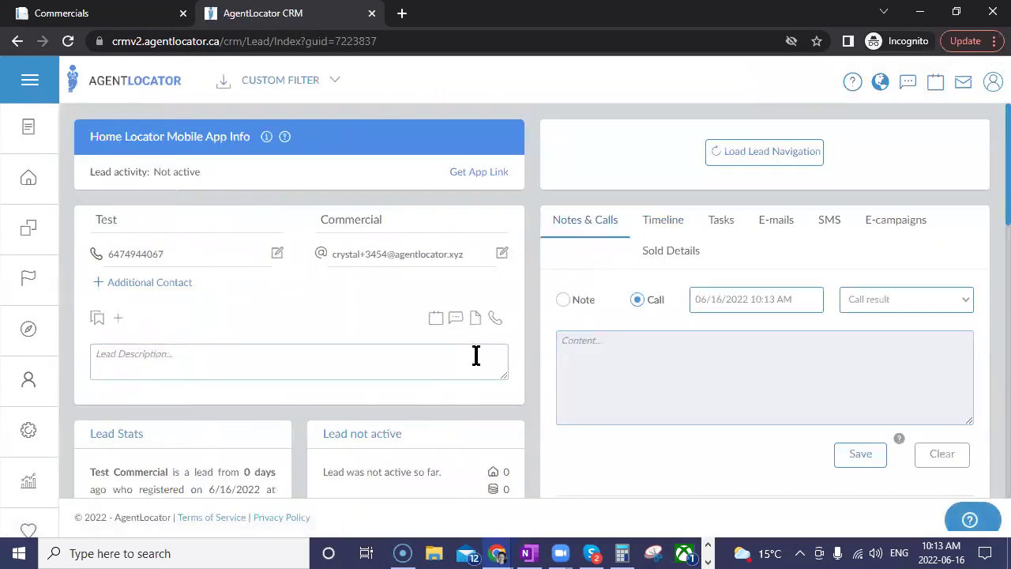
# Step: Scroll down the new lead's page and switch off the Send activation email option
pyautogui.scroll(-2, 457, 343)
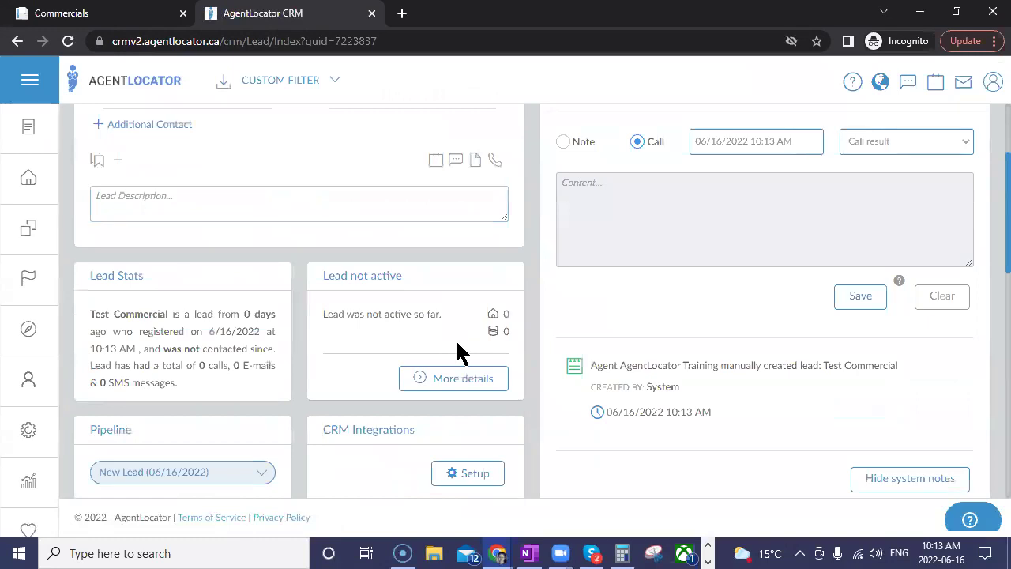
pyautogui.scroll(-4, 461, 353)
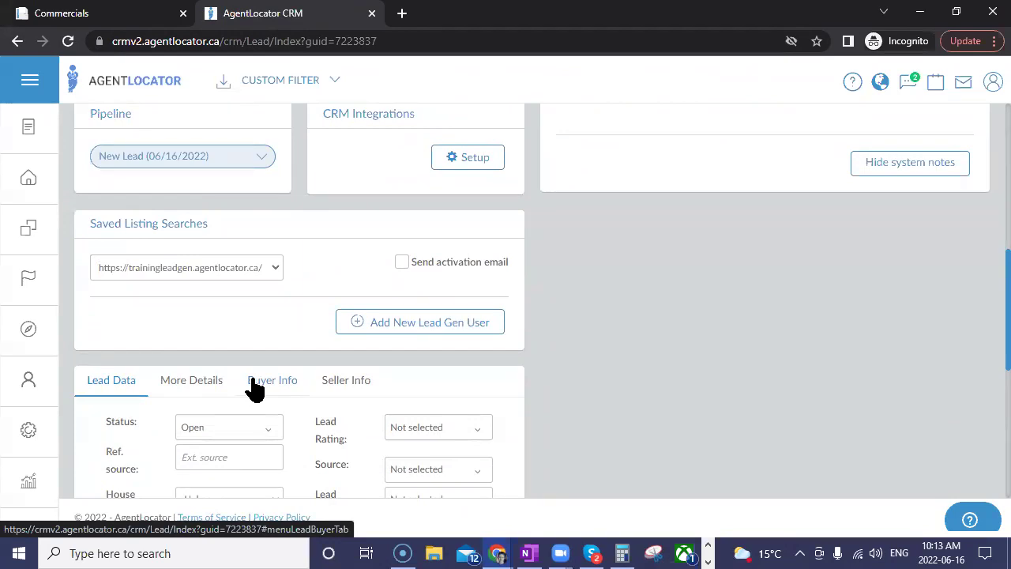
pyautogui.click(435, 264)
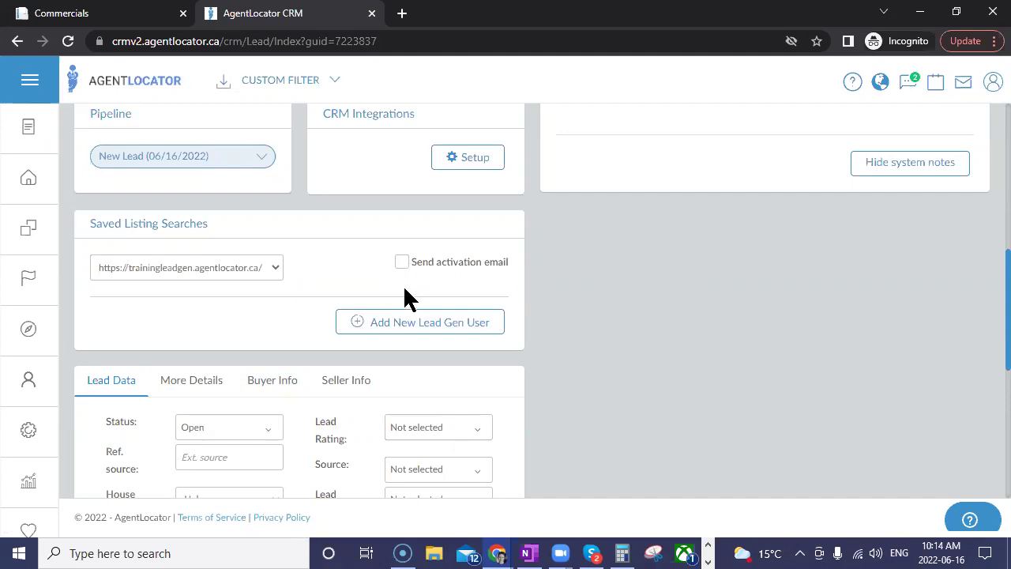
# Step: Turn the activation email back on and create a lead-gen user for the lead
pyautogui.click(401, 262)
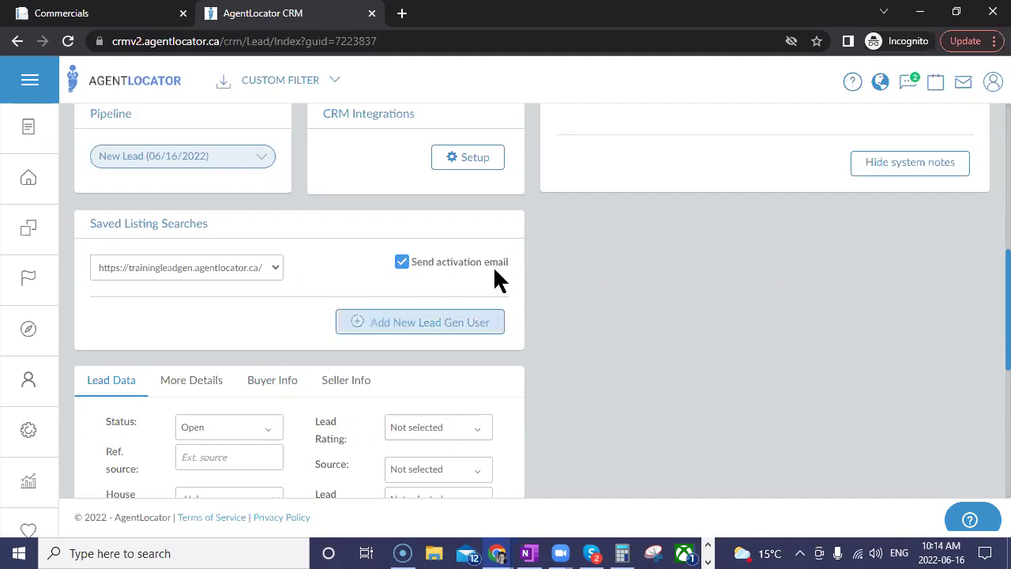
pyautogui.click(395, 325)
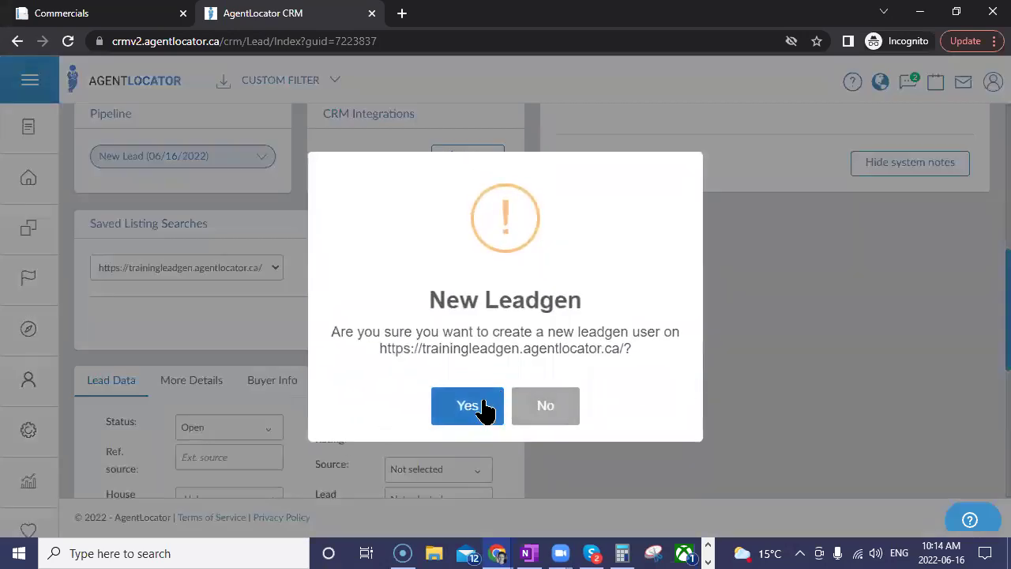
pyautogui.click(468, 405)
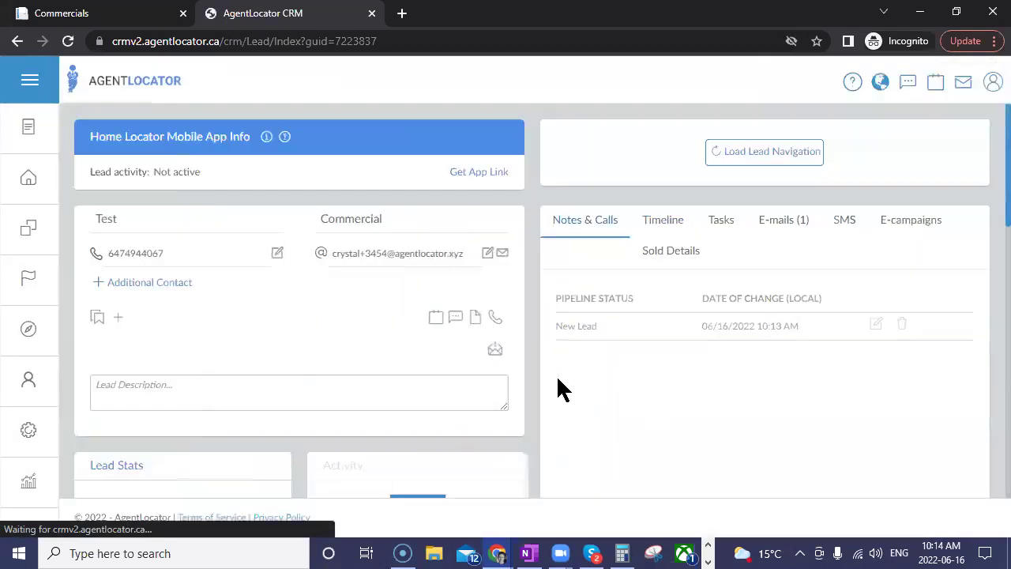
# Step: Begin a new saved listing search for the lead
pyautogui.scroll(-10, 479, 357)
pyautogui.scroll(3, 527, 330)
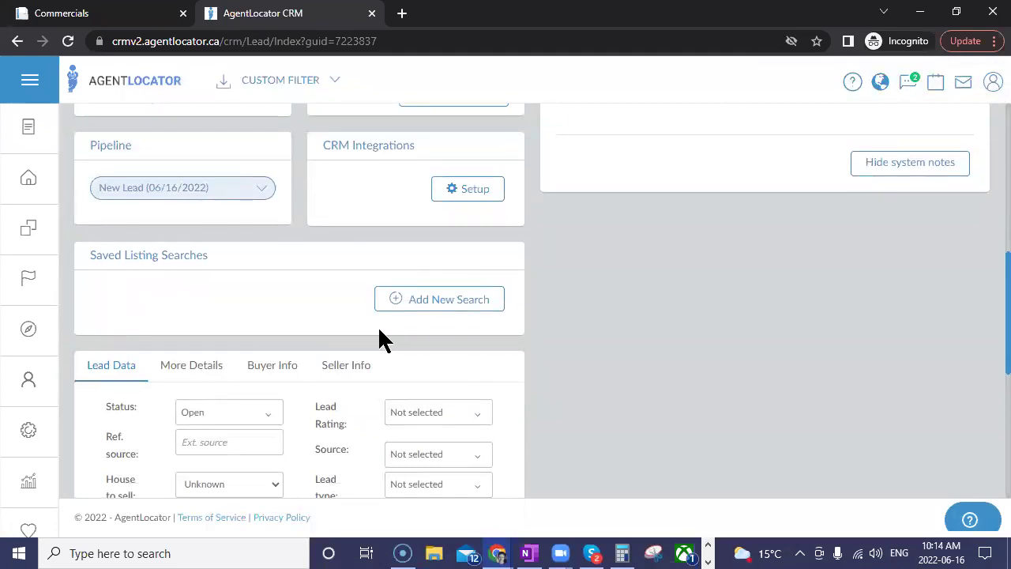
pyautogui.click(427, 308)
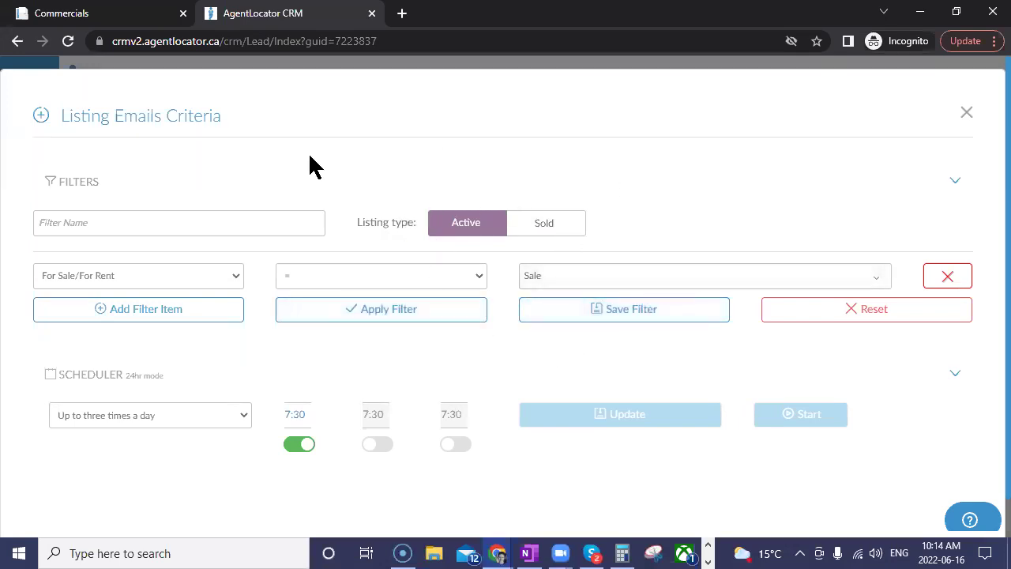
# Step: Add a criterion row with SubType set to Industrial alongside the Sale filter
pyautogui.click(196, 310)
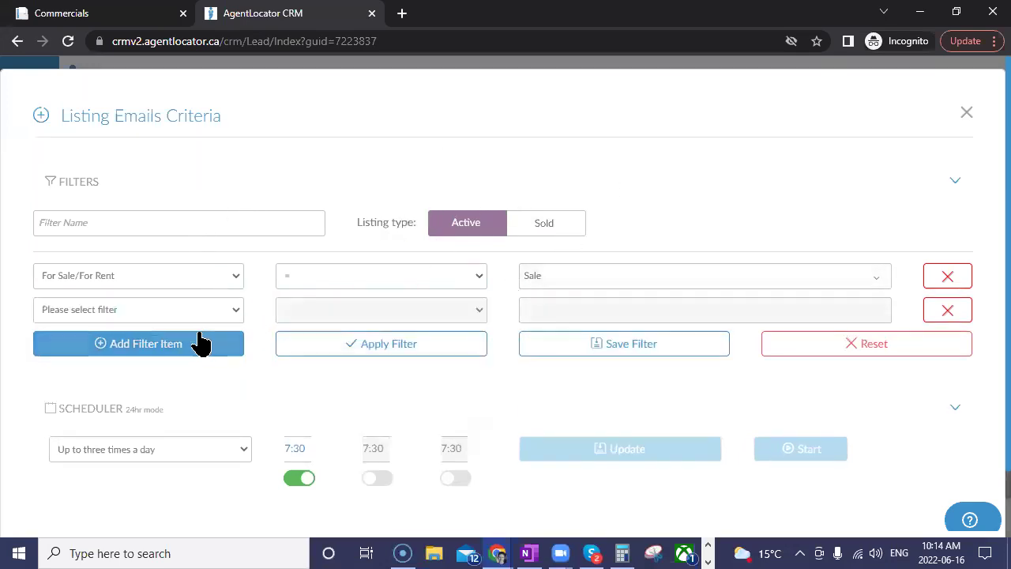
pyautogui.click(201, 311)
pyautogui.write('su')
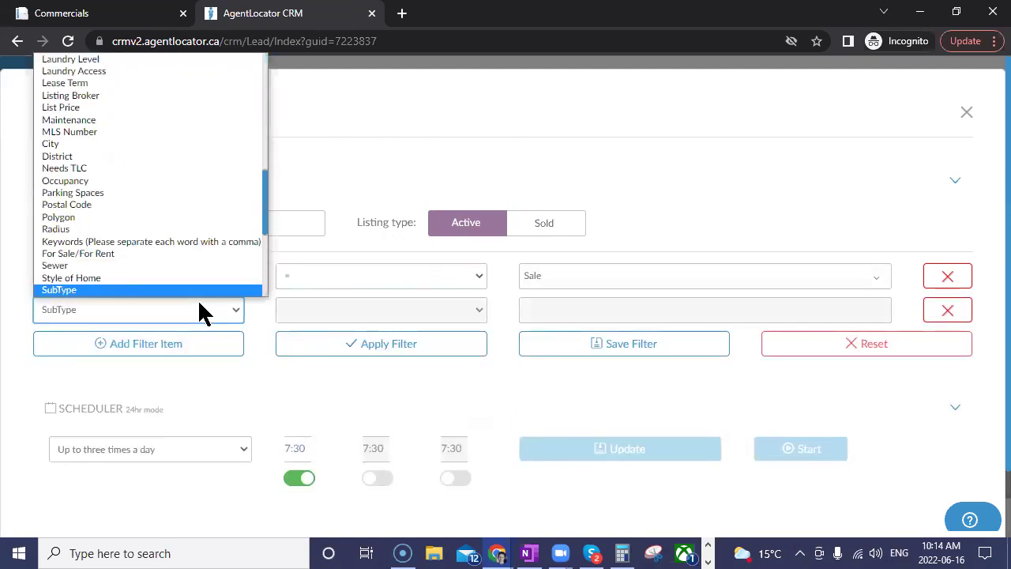
pyautogui.press('Return')
pyautogui.click(569, 311)
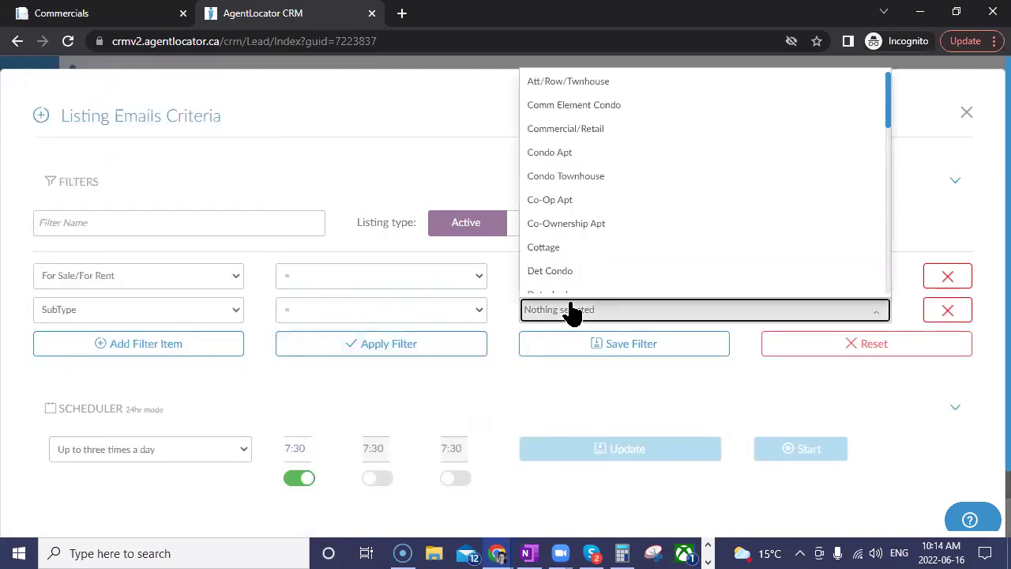
pyautogui.scroll(-4, 587, 237)
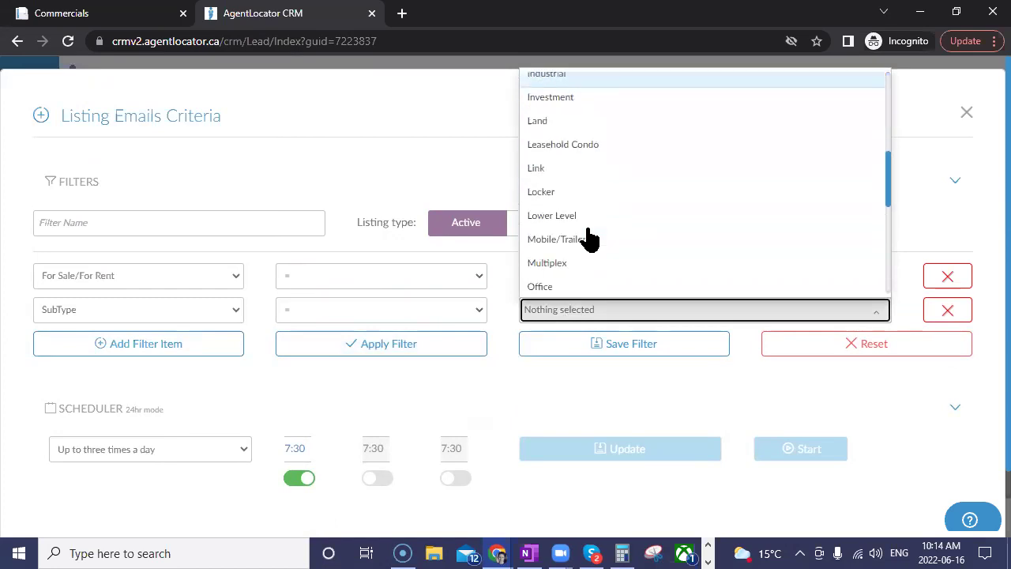
pyautogui.scroll(2, 589, 237)
pyautogui.click(571, 233)
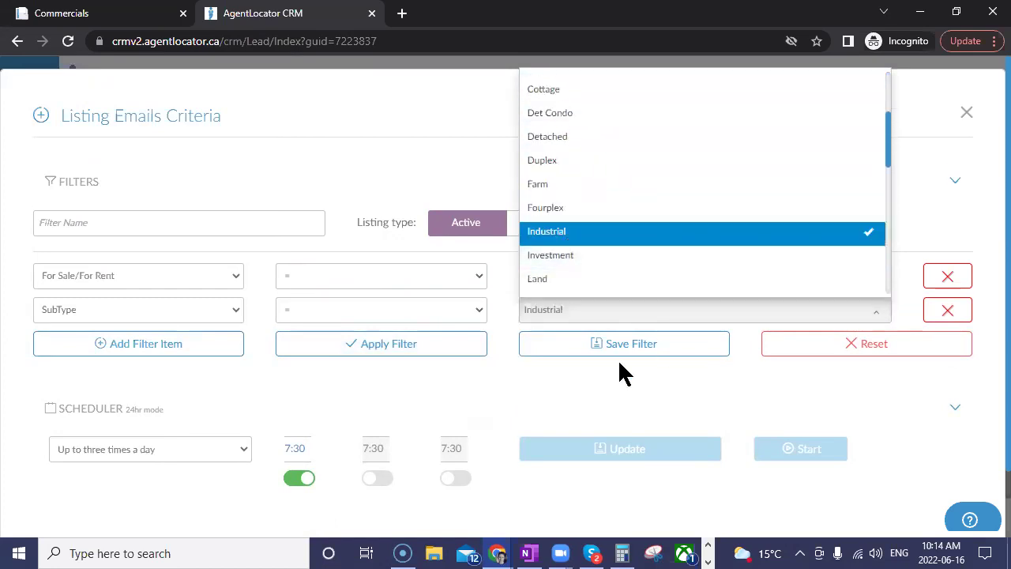
pyautogui.click(815, 389)
# Step: Add a third criterion row as Polygon and open its Toronto-area map for drawing
pyautogui.click(156, 346)
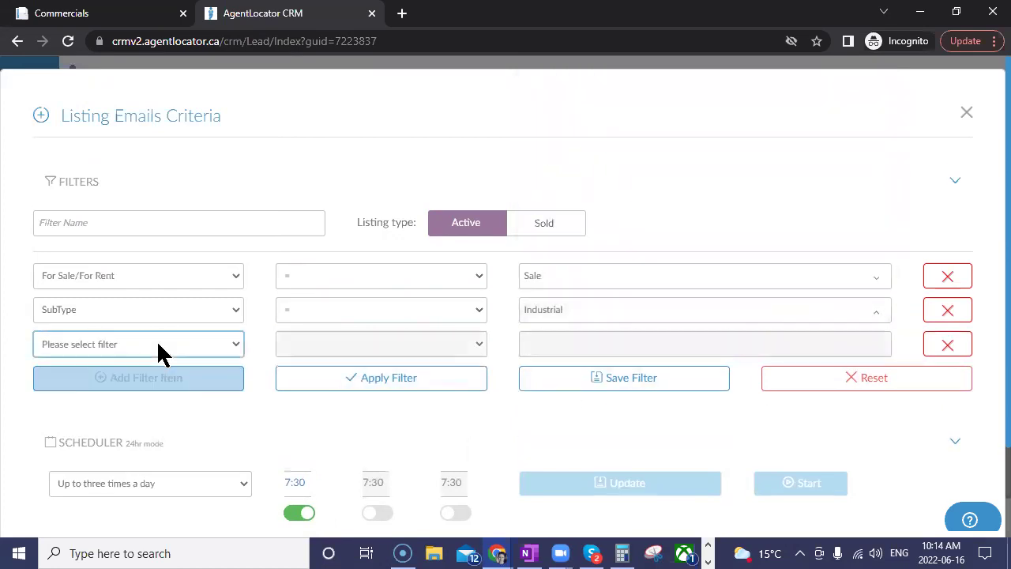
pyautogui.click(157, 340)
pyautogui.press('p')
pyautogui.press('p')
pyautogui.press('p')
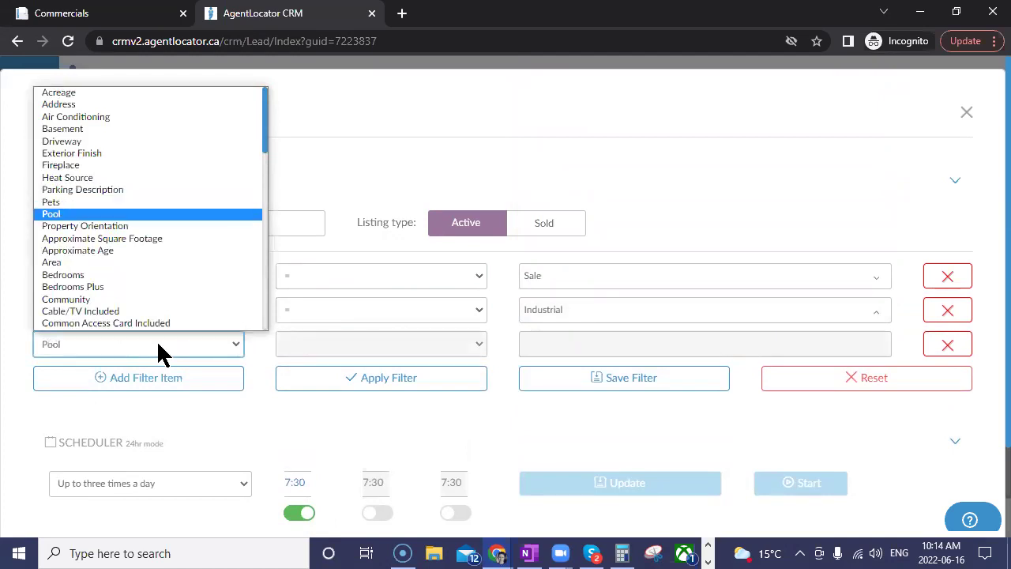
pyautogui.press('p')
pyautogui.press('p')
pyautogui.press('p')
pyautogui.press('p')
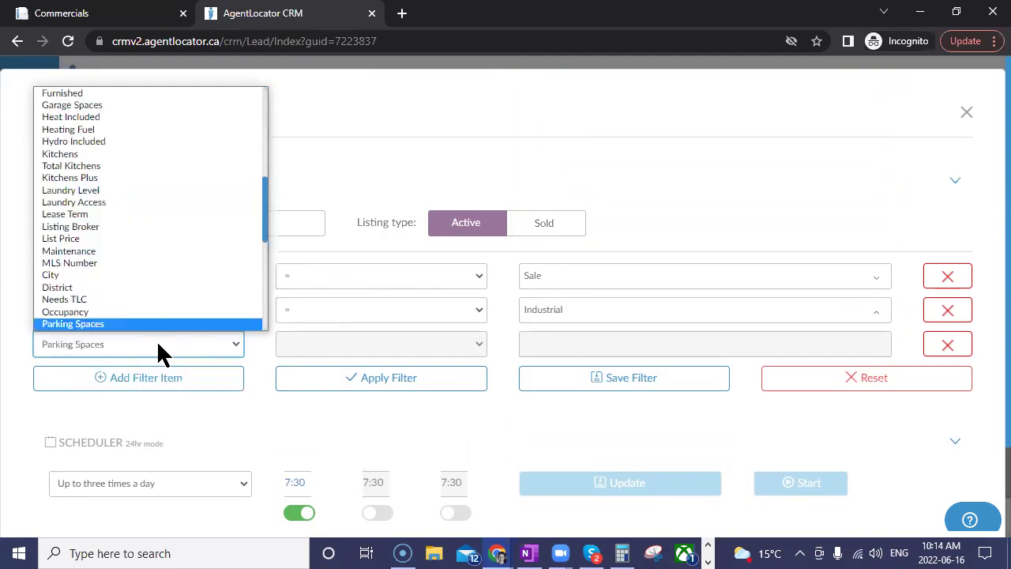
pyautogui.press('Return')
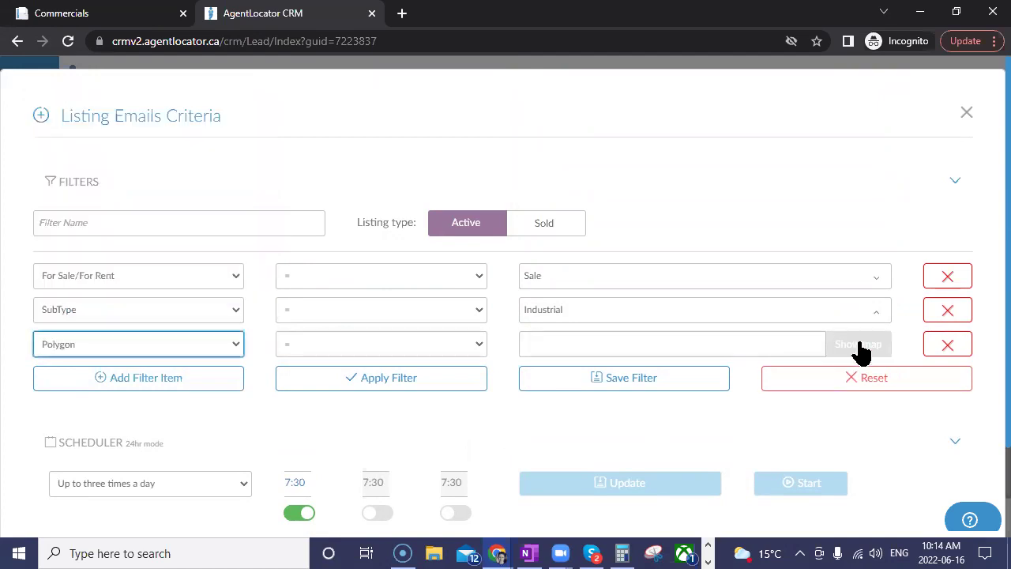
pyautogui.click(859, 344)
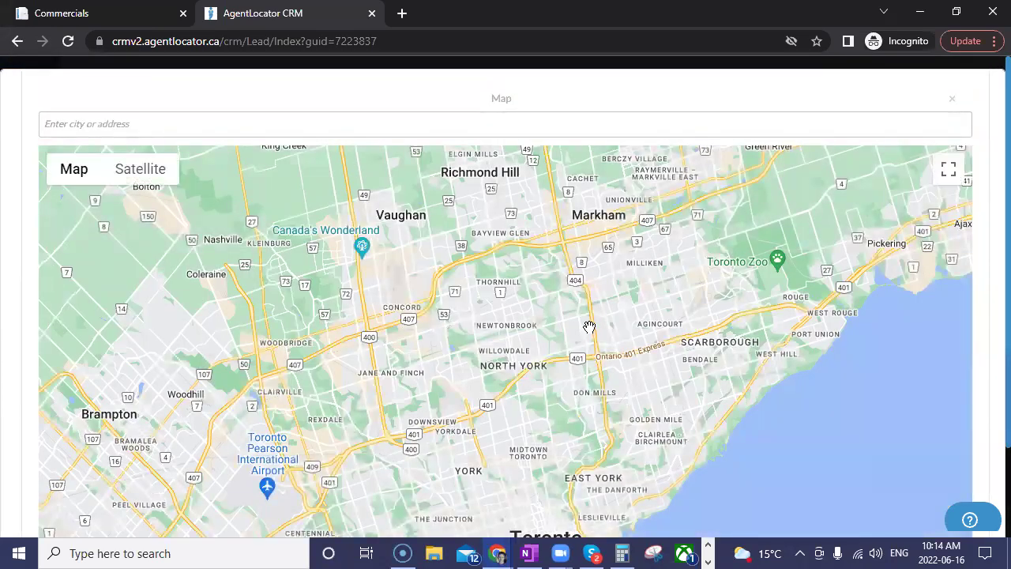
# Step: Center the map on Pearson airport and outline the polygon from Woodbridge south toward Mississauga
pyautogui.moveTo(589, 327); pyautogui.dragTo(744, 175)
pyautogui.moveTo(670, 257); pyautogui.dragTo(696, 214)
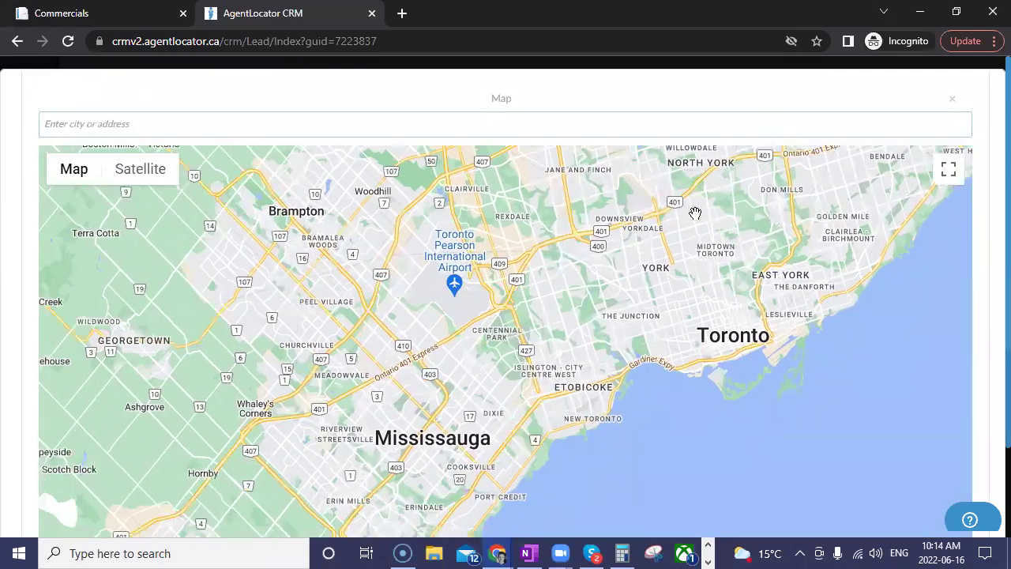
pyautogui.moveTo(625, 232); pyautogui.dragTo(656, 261)
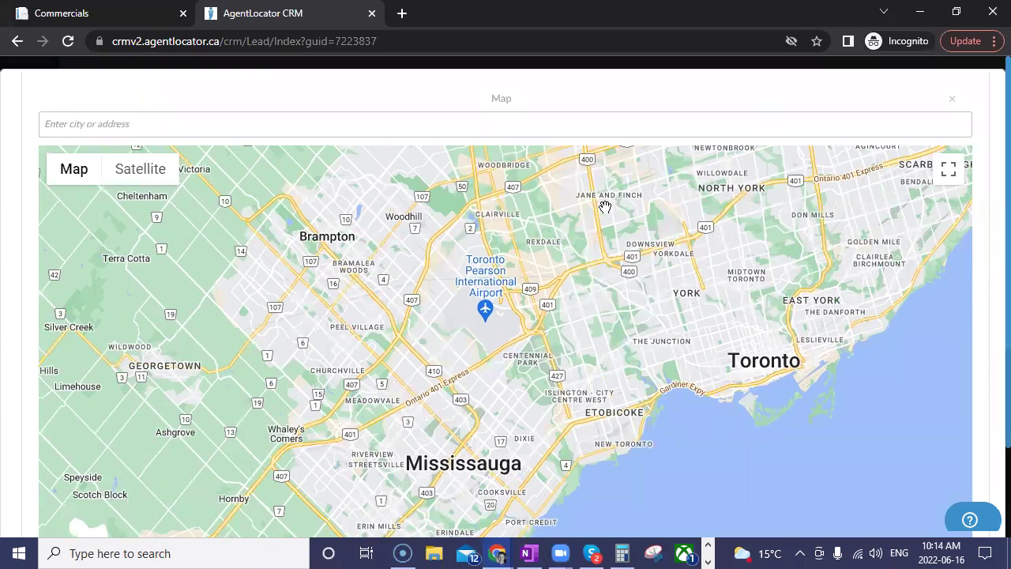
pyautogui.click(508, 180)
pyautogui.click(465, 194)
pyautogui.click(429, 231)
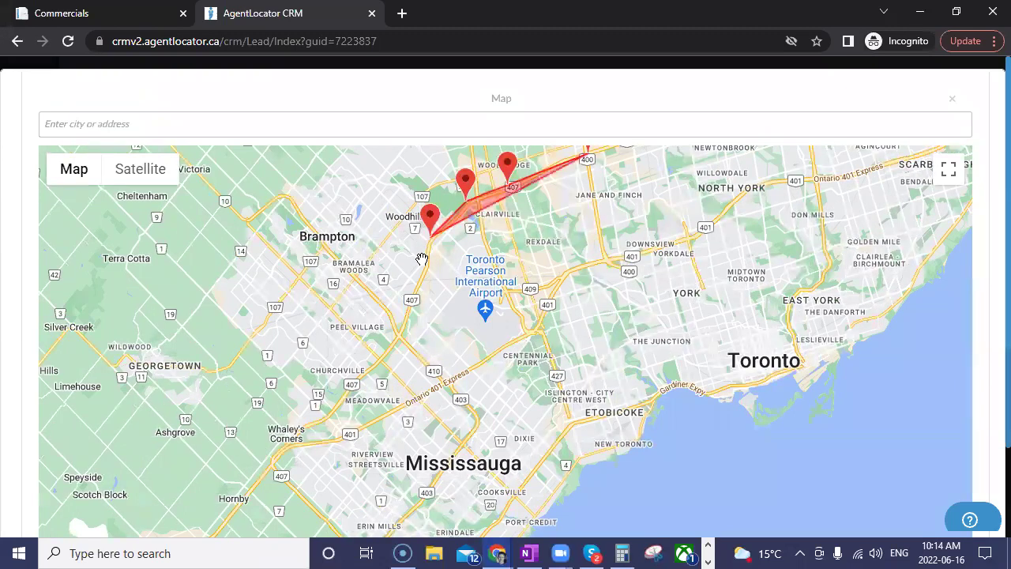
pyautogui.click(426, 265)
pyautogui.click(408, 314)
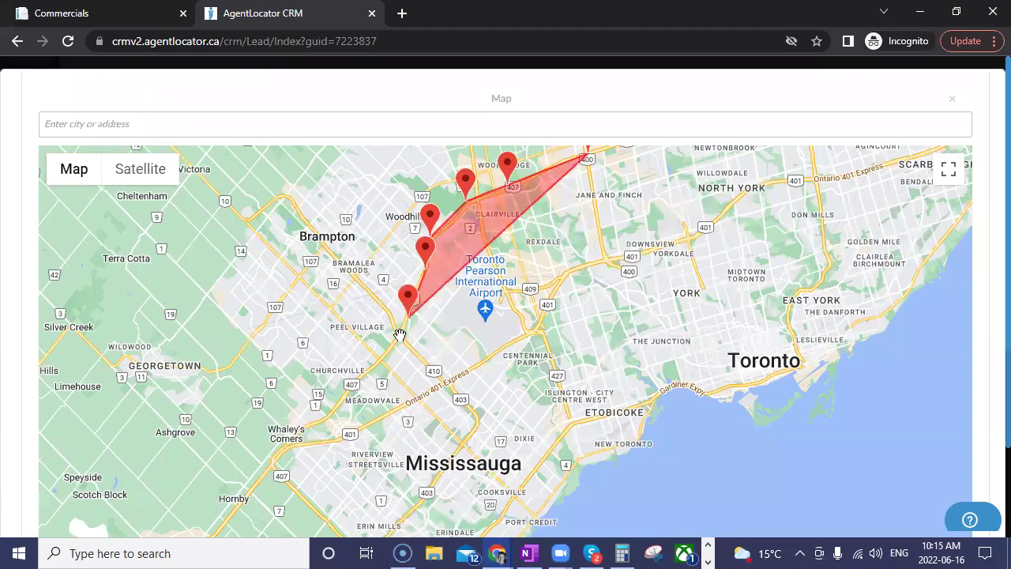
pyautogui.click(400, 331)
# Step: Finish the outline through Dixie, Etobicoke and the lakeshore, and apply the polygon
pyautogui.click(448, 385)
pyautogui.click(480, 427)
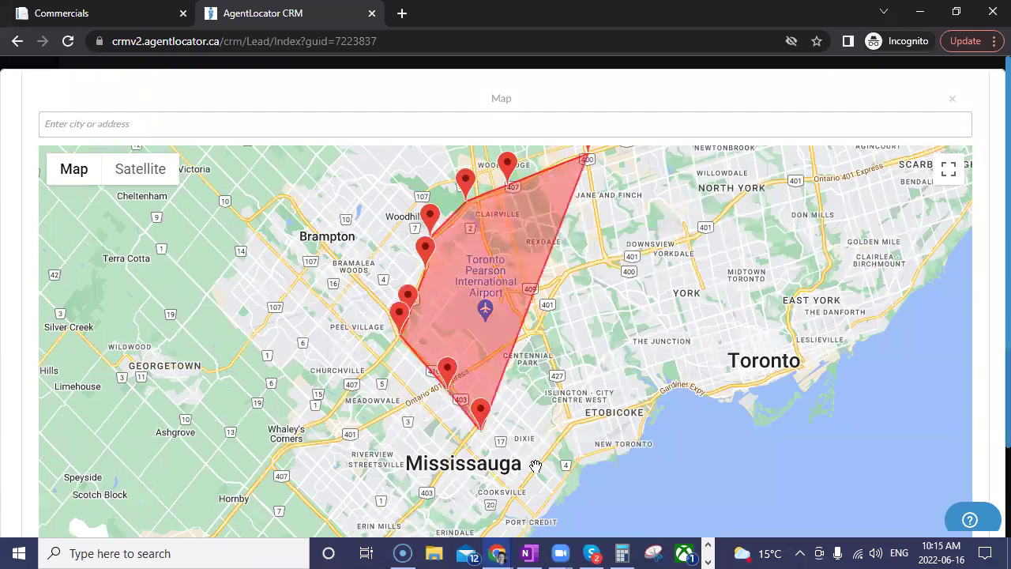
pyautogui.click(536, 466)
pyautogui.click(574, 416)
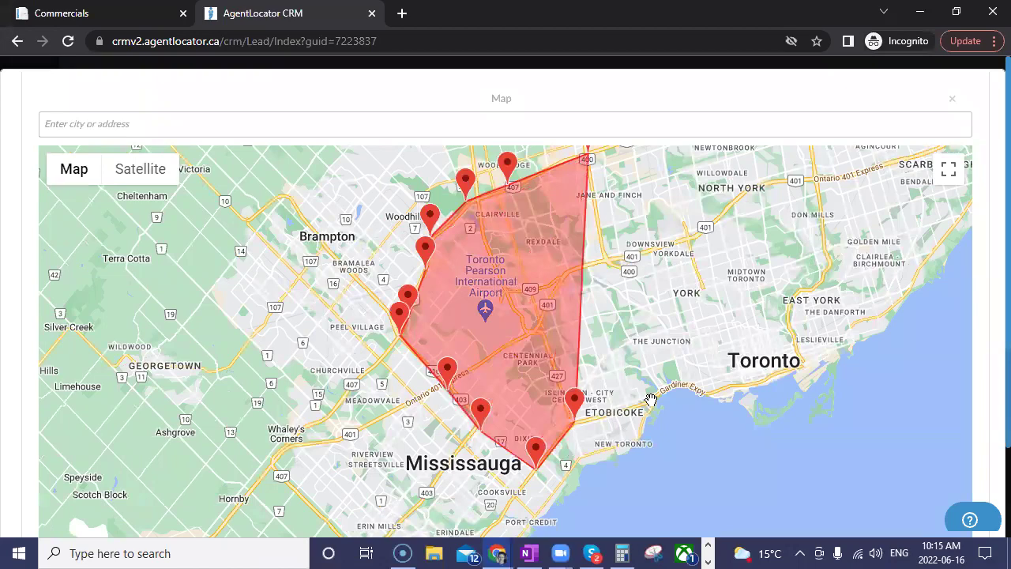
pyautogui.click(648, 395)
pyautogui.click(674, 381)
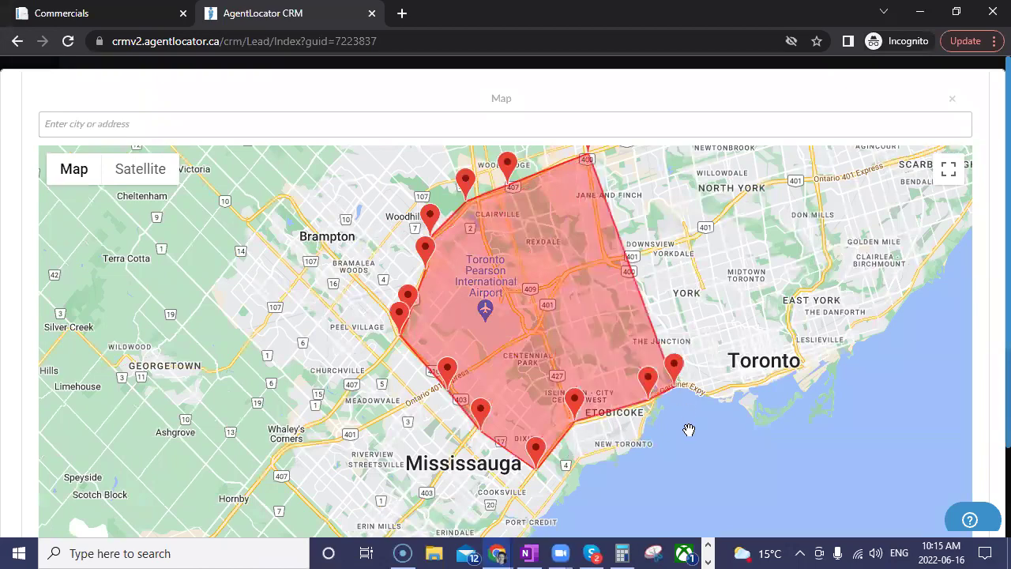
pyautogui.scroll(-4, 986, 334)
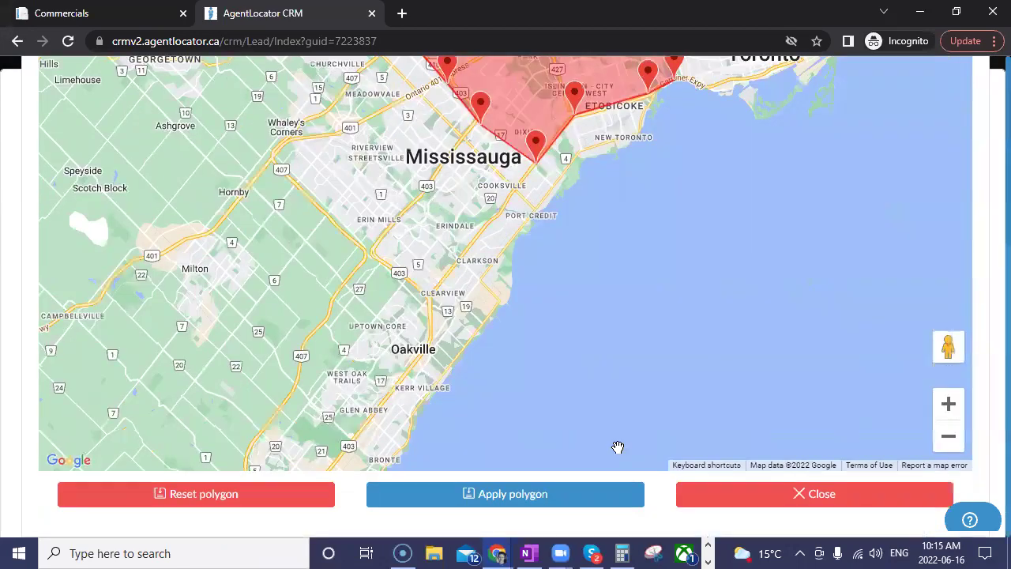
pyautogui.click(621, 493)
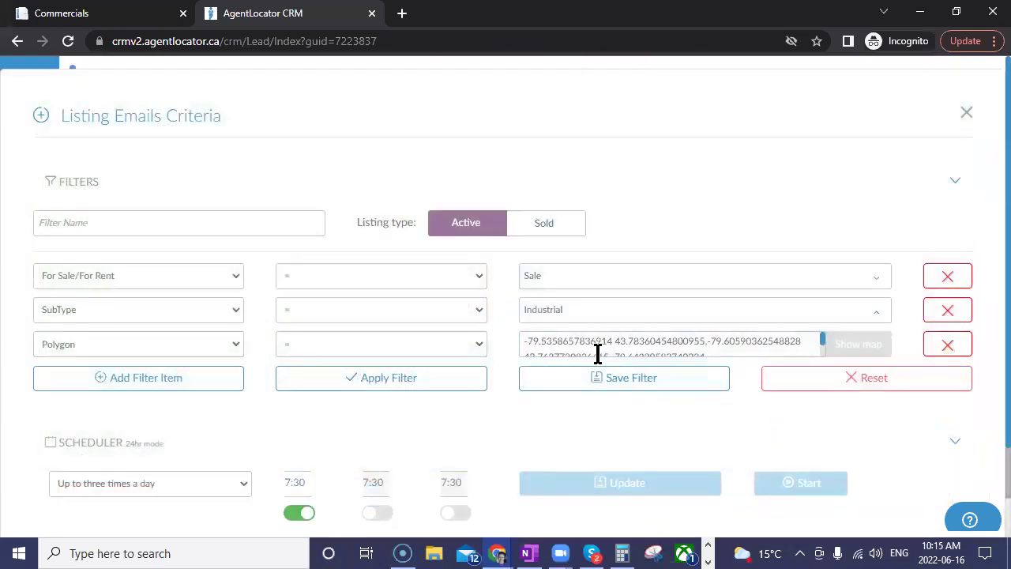
# Step: Apply the Sale, Industrial and Polygon filters and review the 55 matching listings
pyautogui.scroll(-2, 774, 419)
pyautogui.click(424, 269)
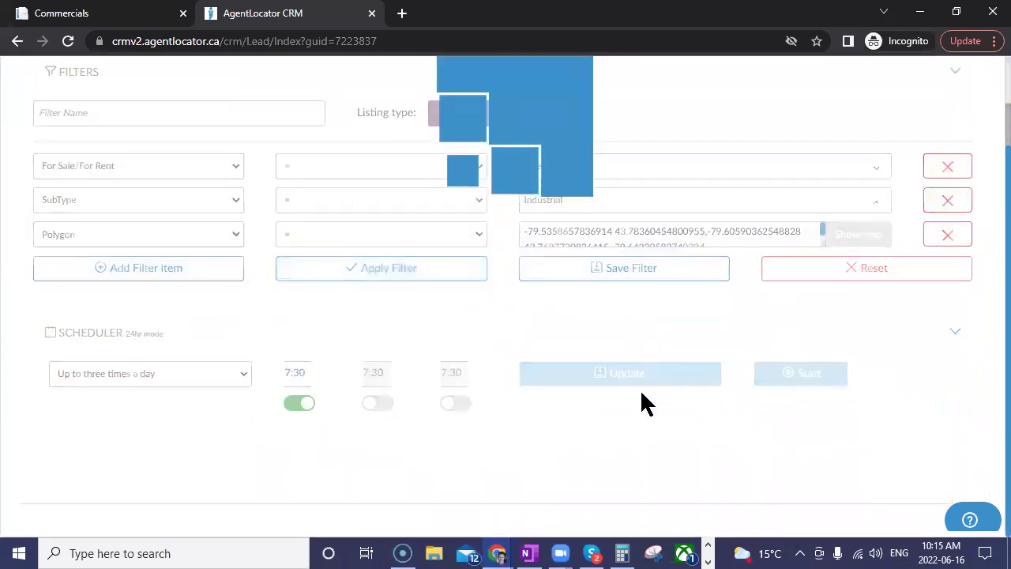
pyautogui.scroll(-1, 485, 336)
pyautogui.scroll(-3, 487, 343)
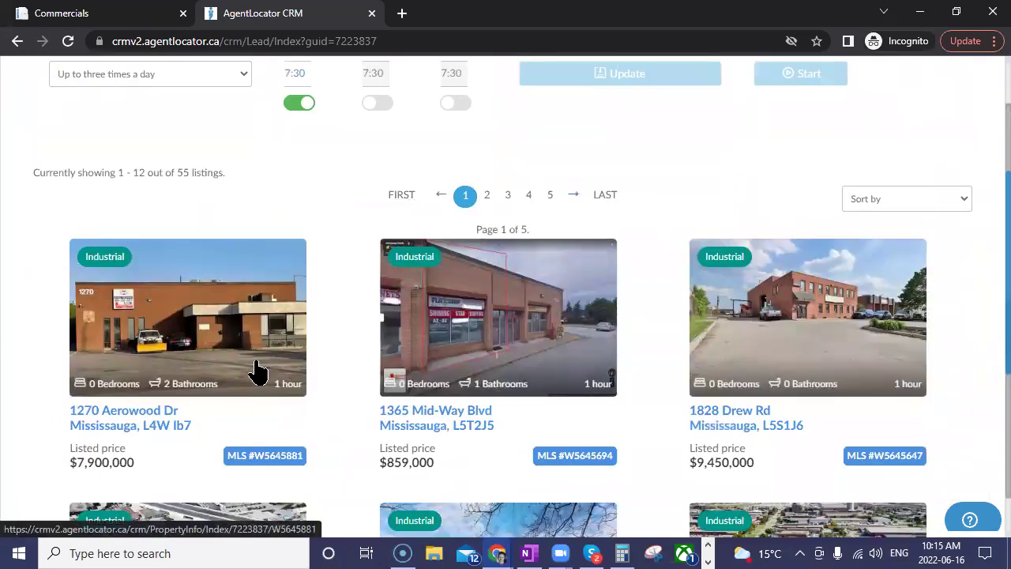
pyautogui.scroll(5, 858, 388)
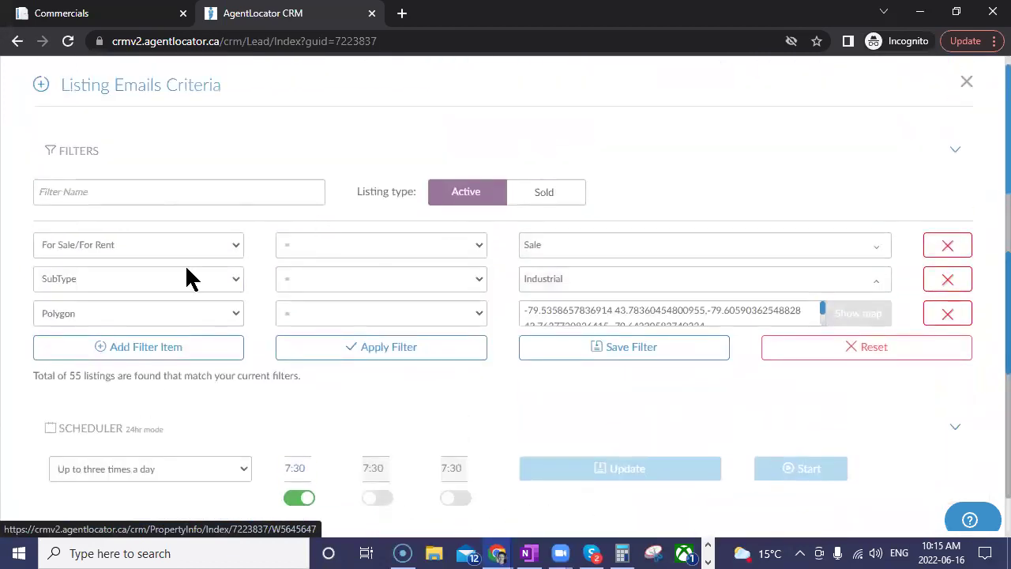
# Step: Name the filter 'Testing Commercial', save it, and close the criteria panel
pyautogui.click(613, 354)
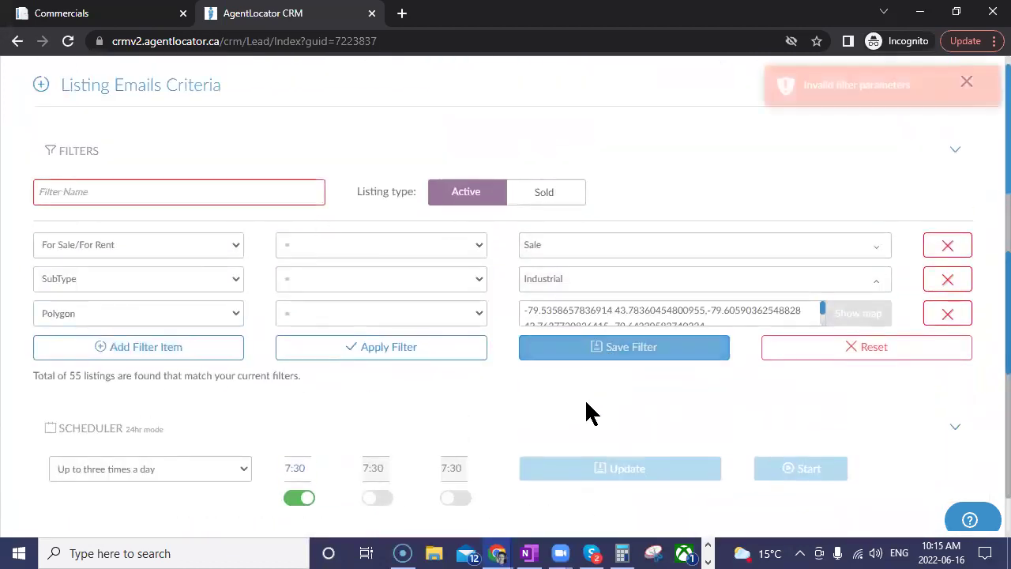
pyautogui.click(113, 188)
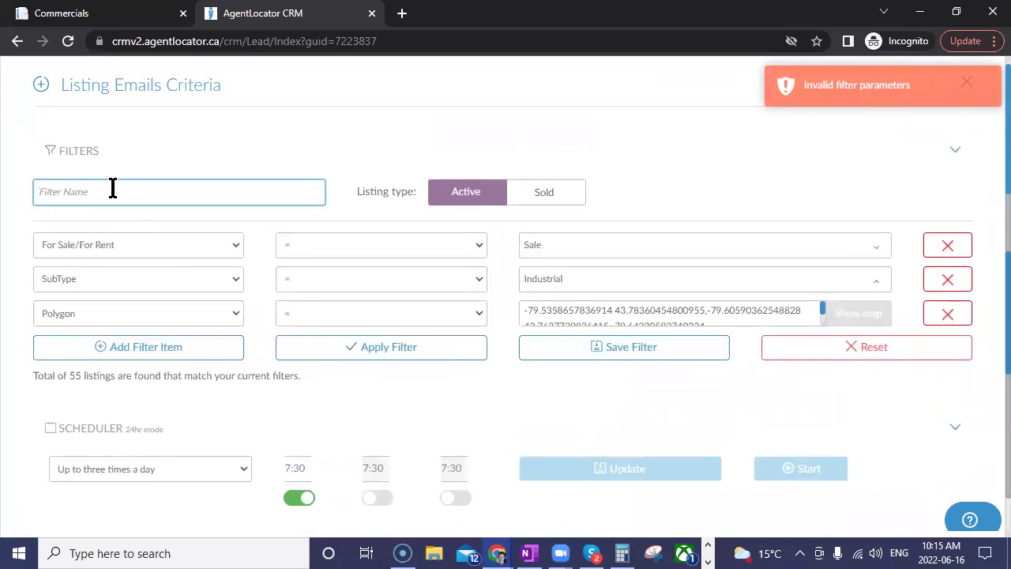
pyautogui.write('Test')
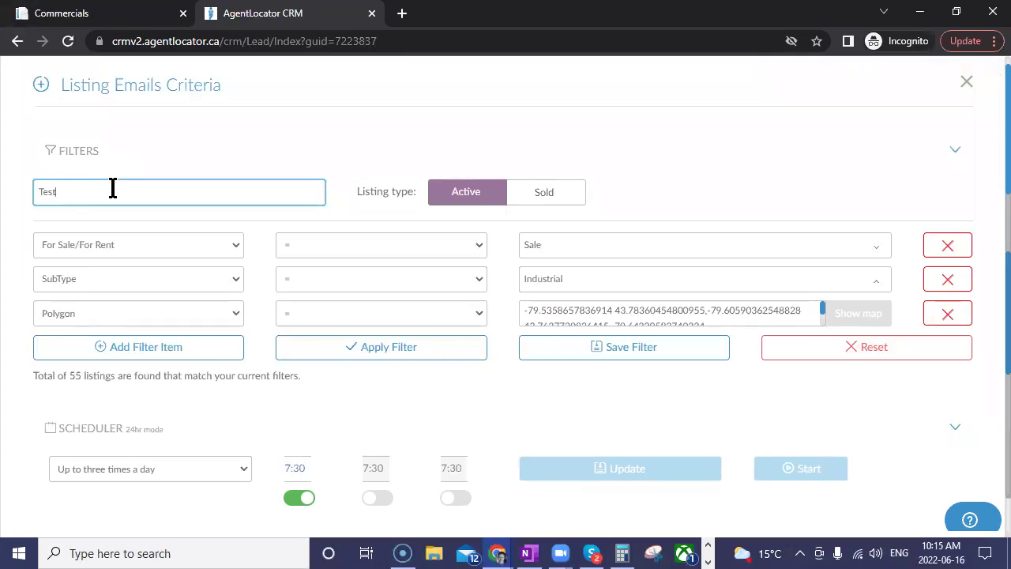
pyautogui.write('mmercial')
pyautogui.scroll(-3, 790, 205)
pyautogui.click(665, 115)
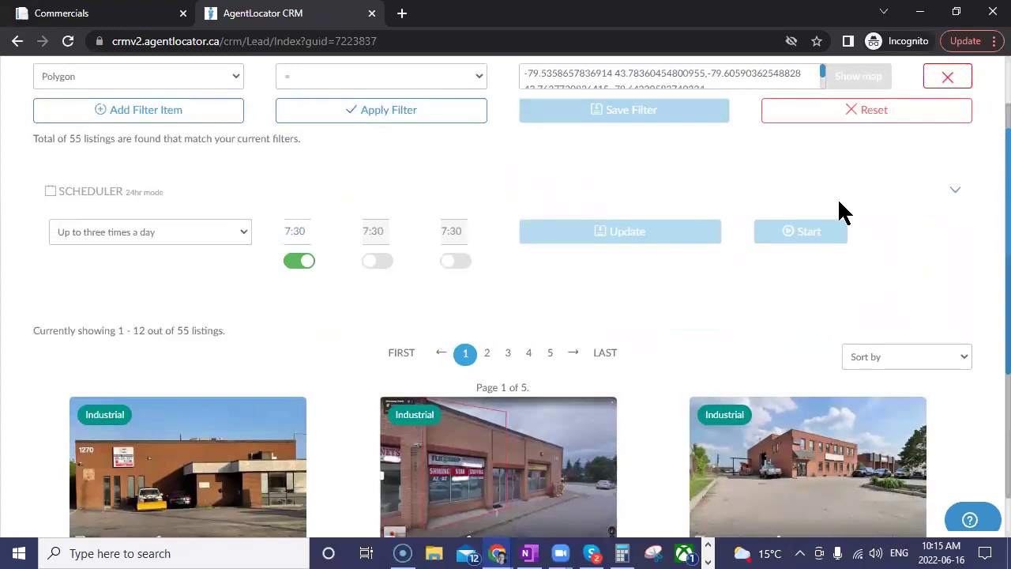
pyautogui.scroll(4, 919, 280)
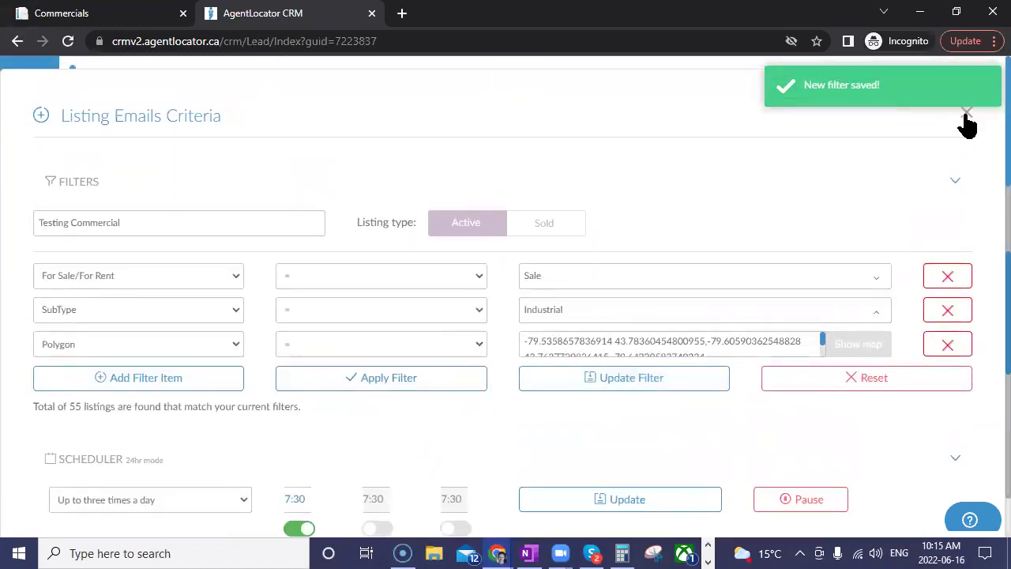
pyautogui.click(967, 107)
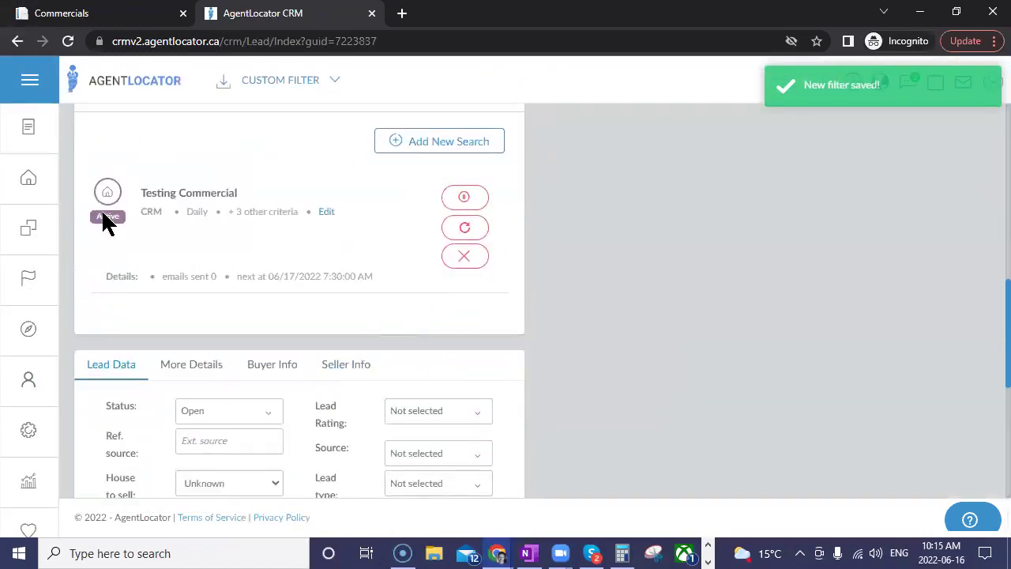